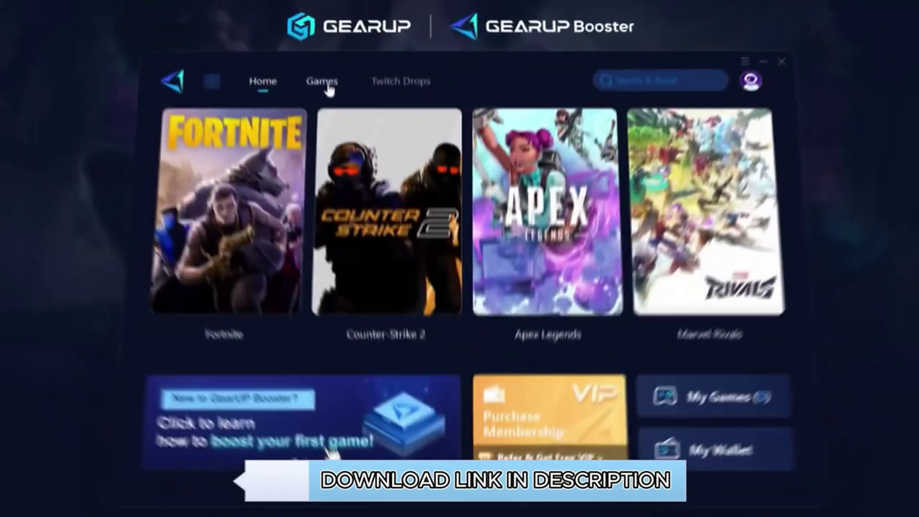
pyautogui.click(328, 89)
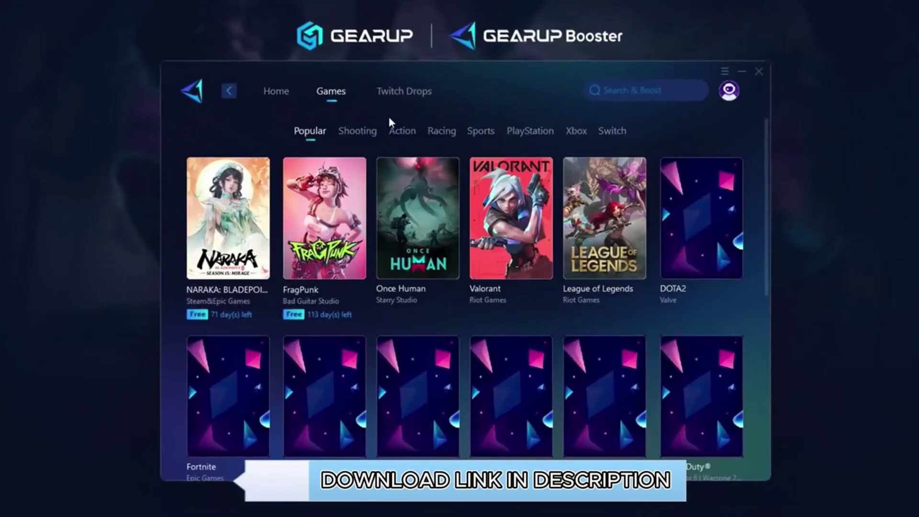
pyautogui.scroll(-5, 592, 277)
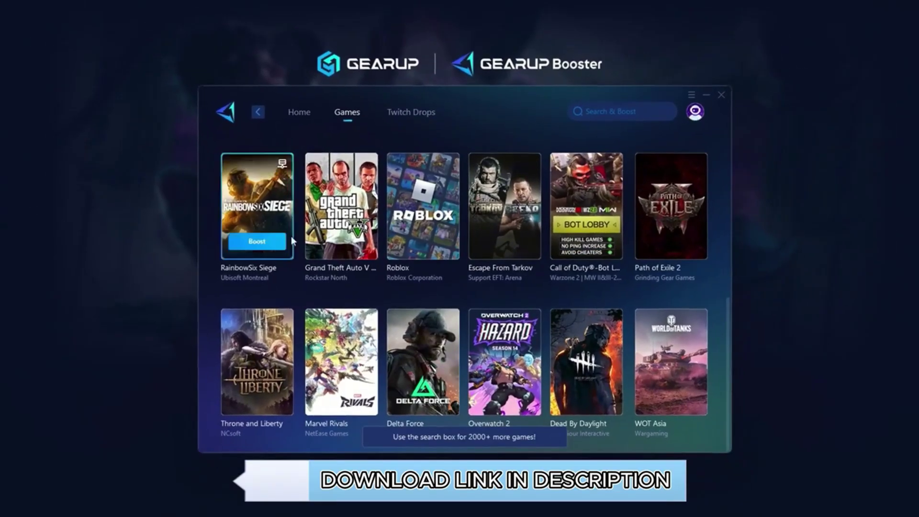
pyautogui.scroll(5, 424, 249)
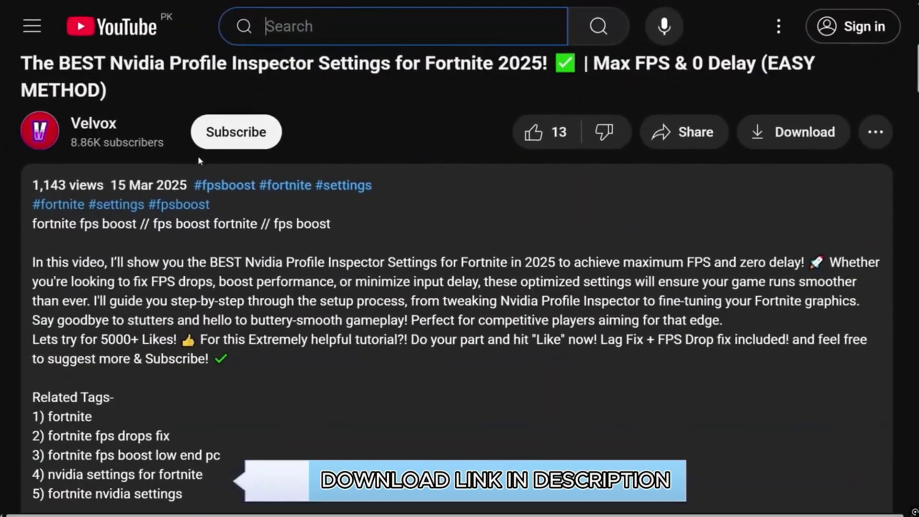
pyautogui.scroll(-9, 198, 155)
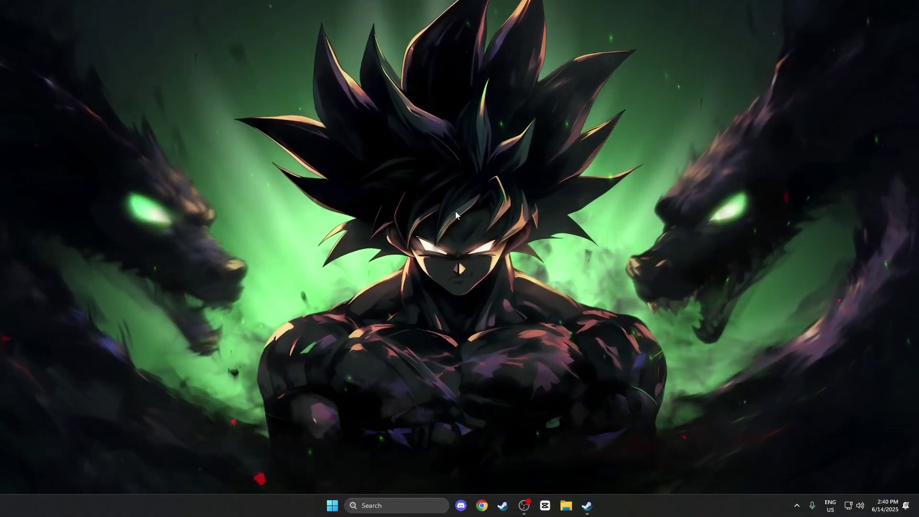
# Open Steam and set Counter-Strike 2's launch options to -high in the game's properties
pyautogui.press('super')
pyautogui.write('stea')
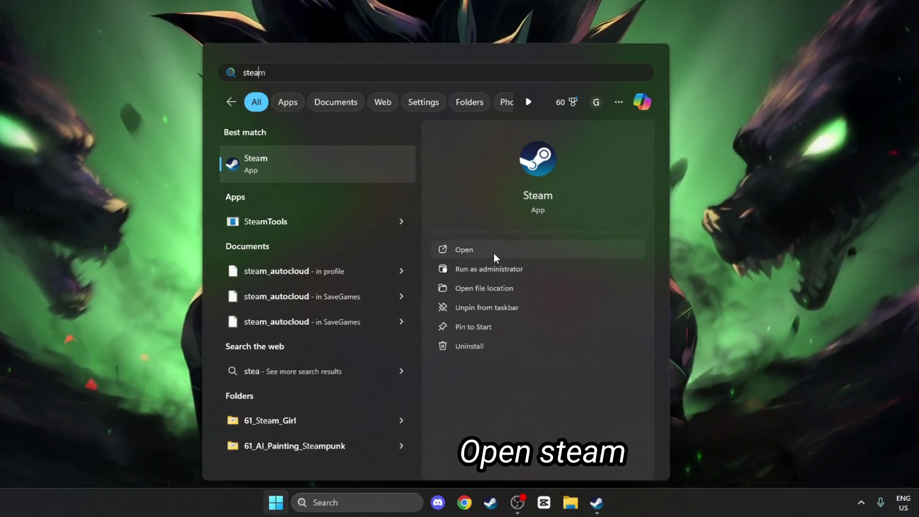
pyautogui.click(493, 257)
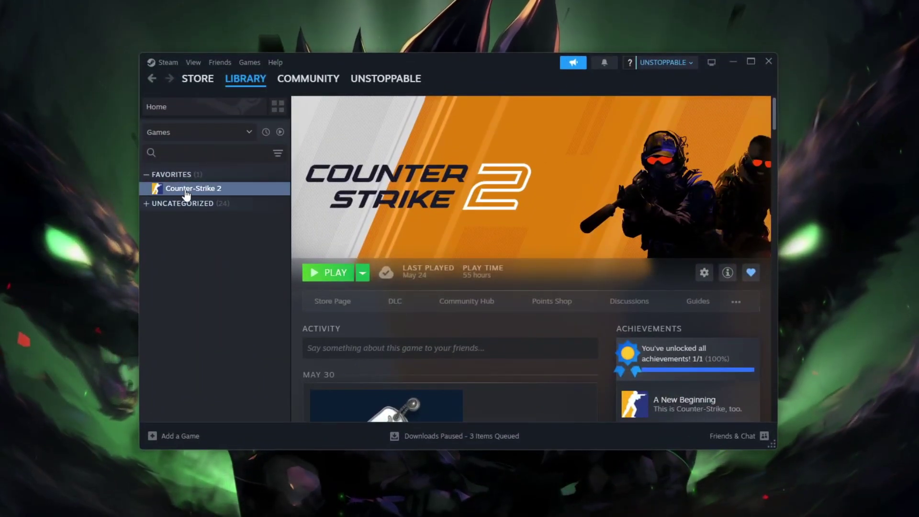
pyautogui.rightClick(203, 192)
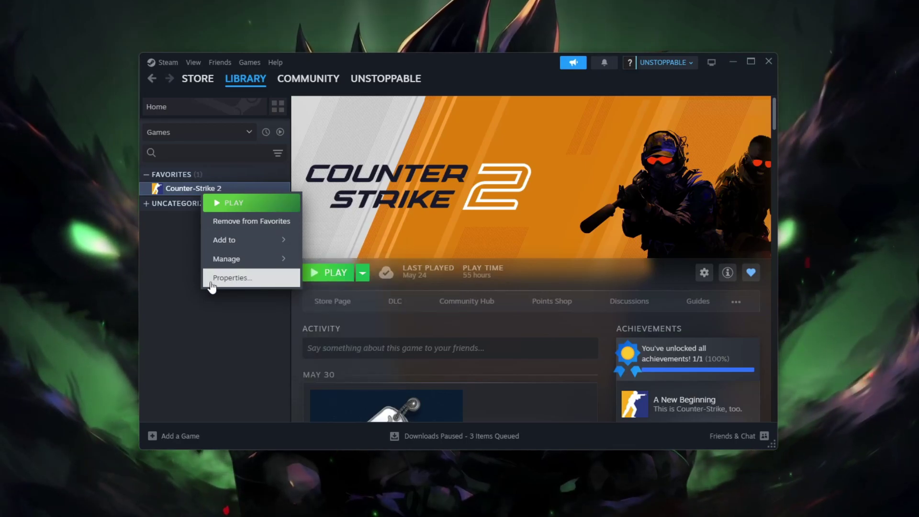
pyautogui.click(234, 286)
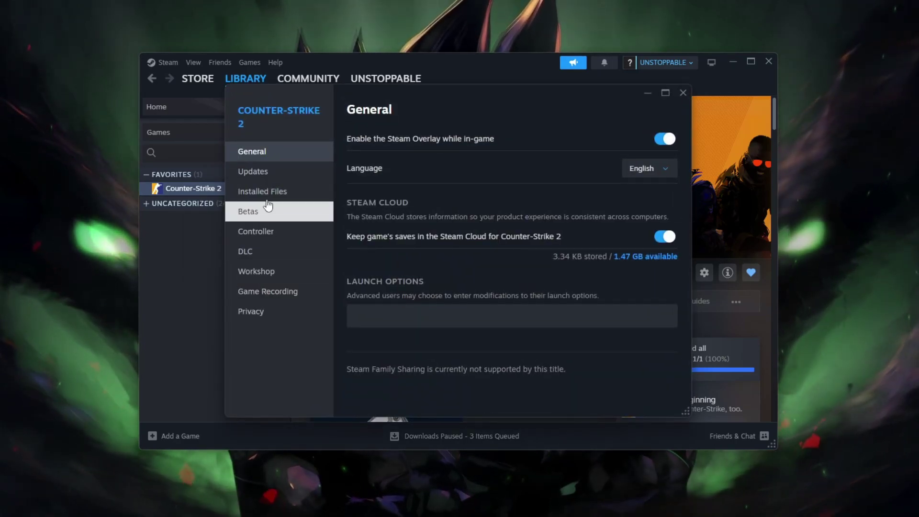
pyautogui.click(368, 315)
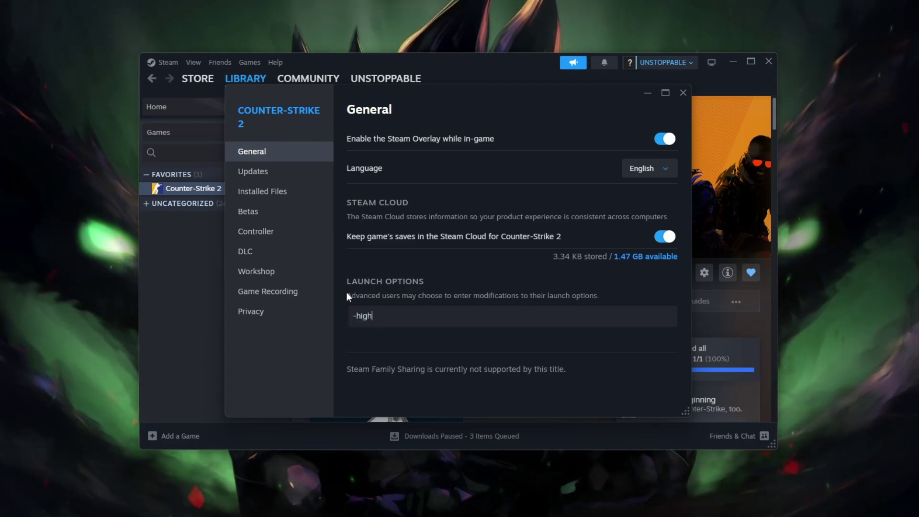
# Browse Counter-Strike 2's installed files and open the game\bin\win64 folder
pyautogui.click(274, 196)
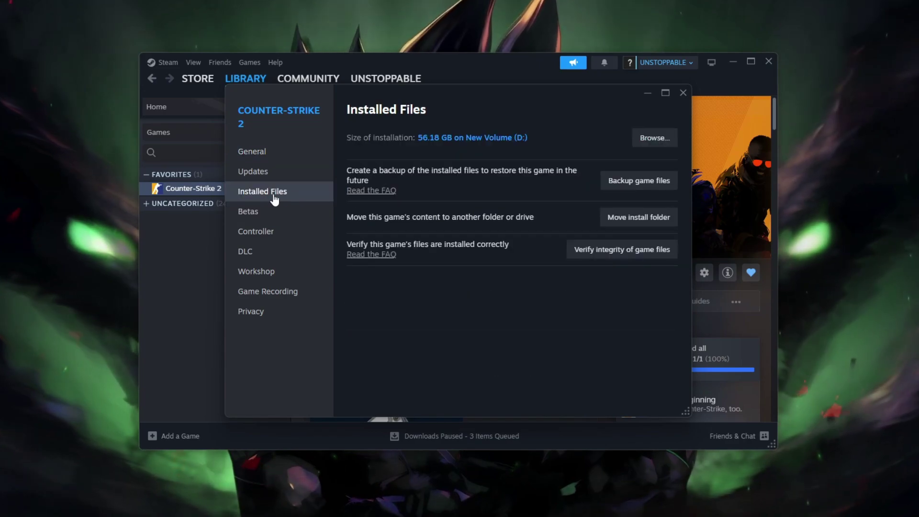
pyautogui.click(654, 138)
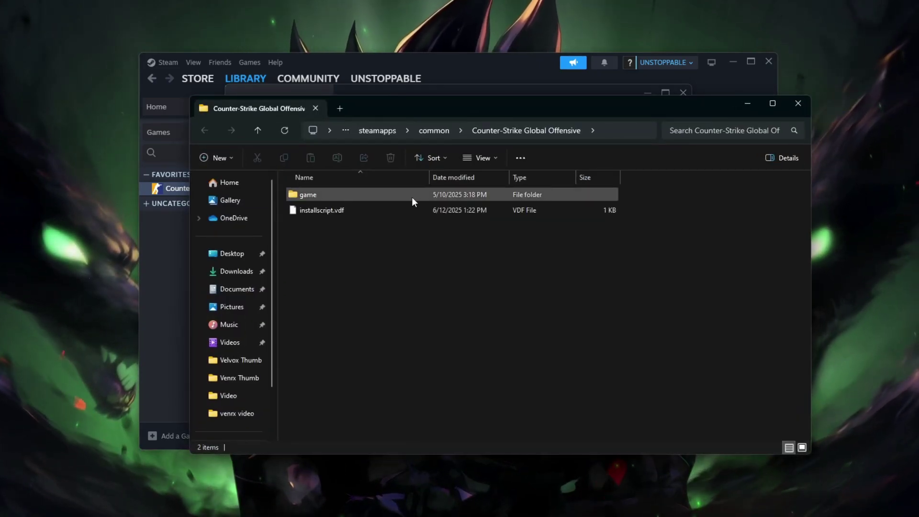
pyautogui.rightClick(356, 199)
pyautogui.click(379, 232)
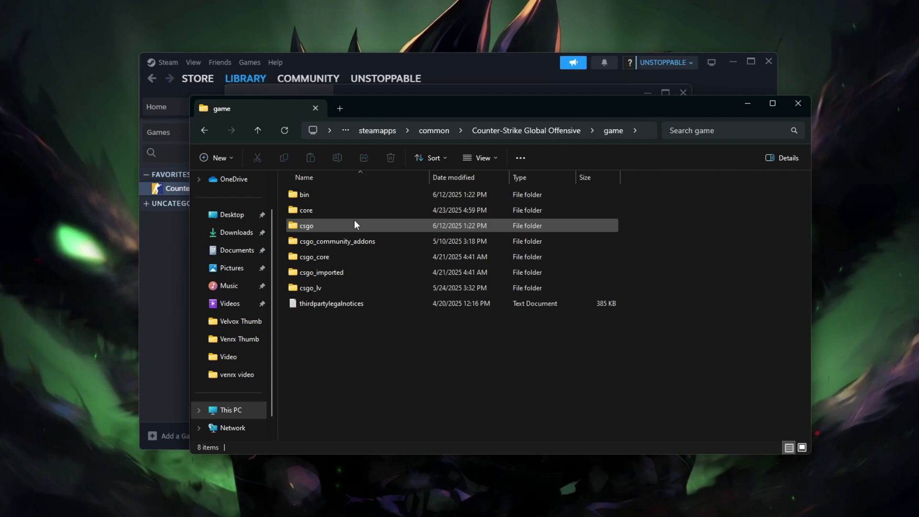
pyautogui.doubleClick(312, 198)
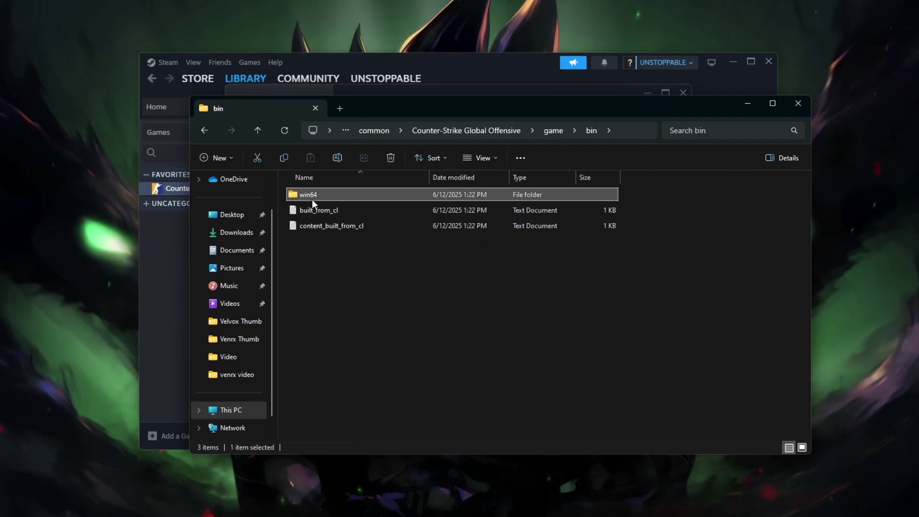
pyautogui.doubleClick(312, 199)
# Disable full-screen optimisations in the compatibility properties of the cs2 application and save the change
pyautogui.rightClick(317, 317)
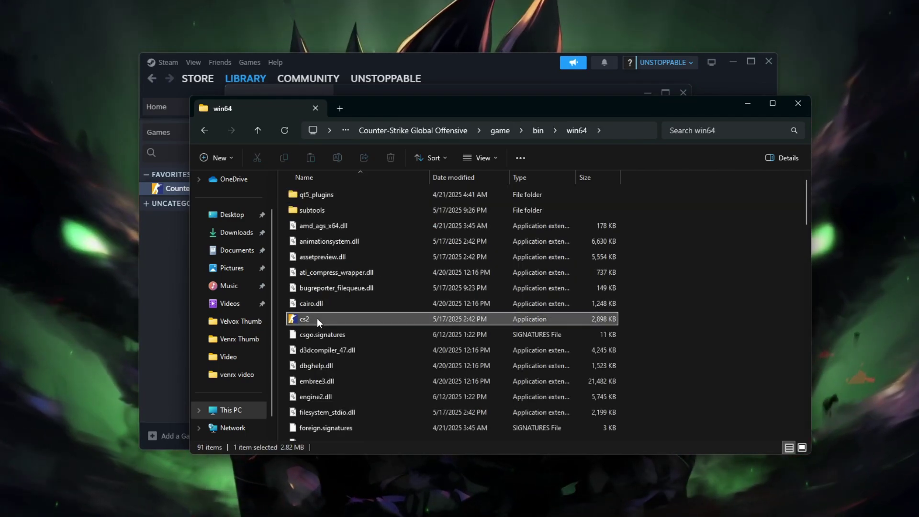
pyautogui.click(368, 310)
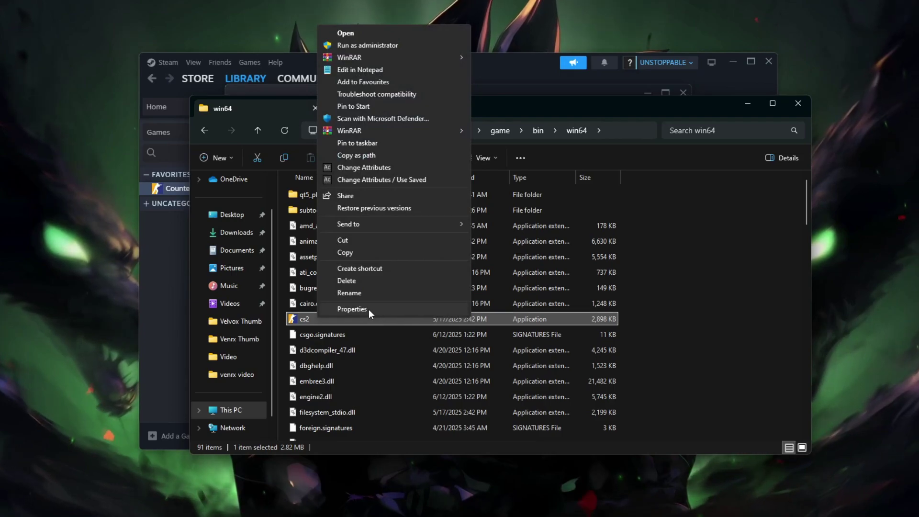
pyautogui.click(352, 308)
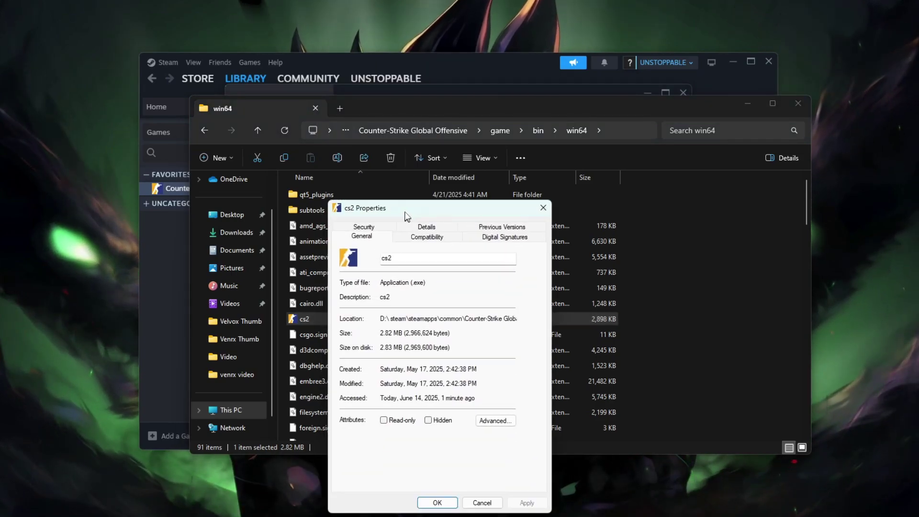
pyautogui.click(421, 149)
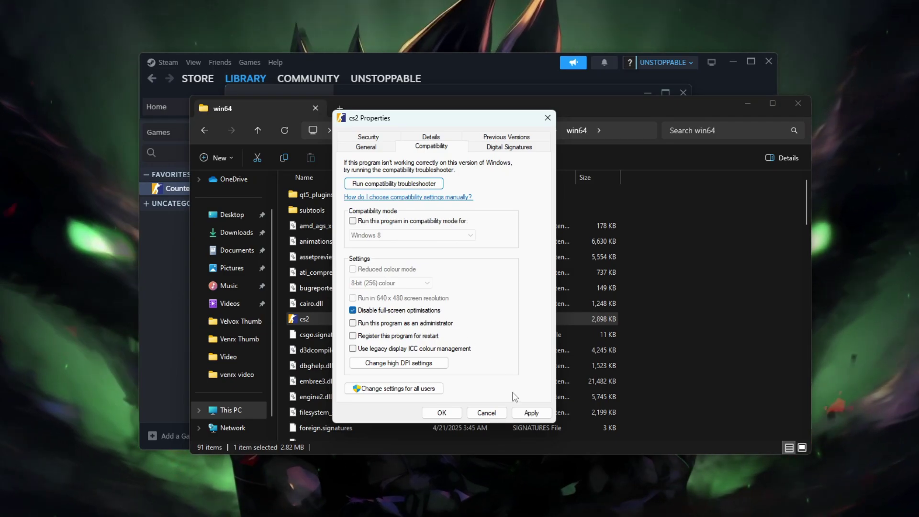
pyautogui.click(441, 413)
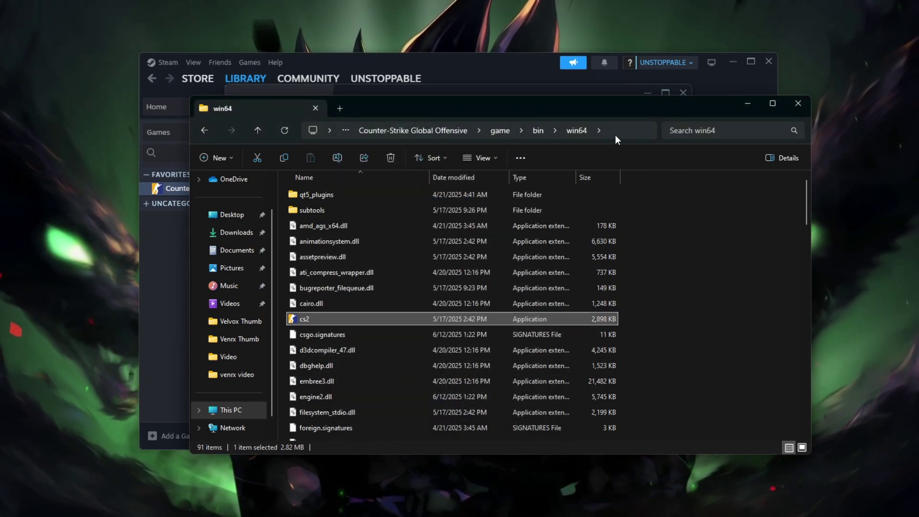
# Close the win64 folder and the Counter-Strike 2 properties window, and minimise Steam
pyautogui.click(797, 109)
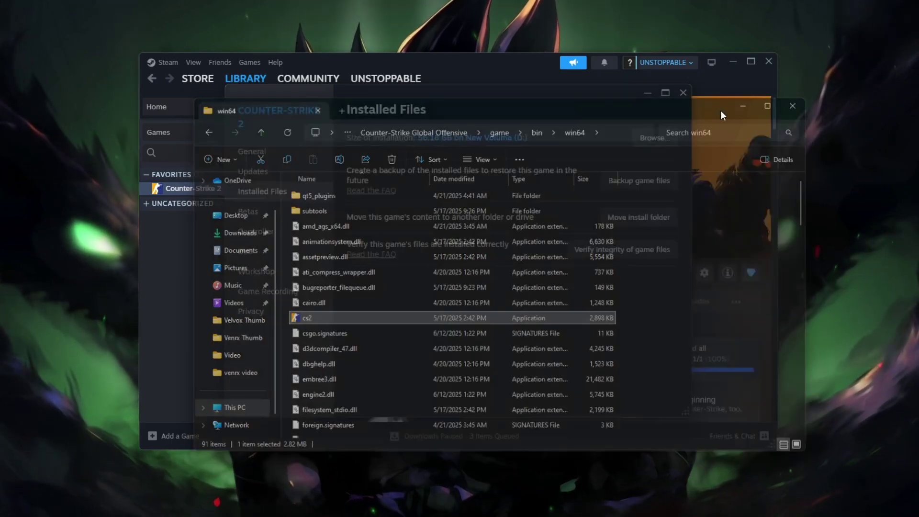
pyautogui.click(686, 95)
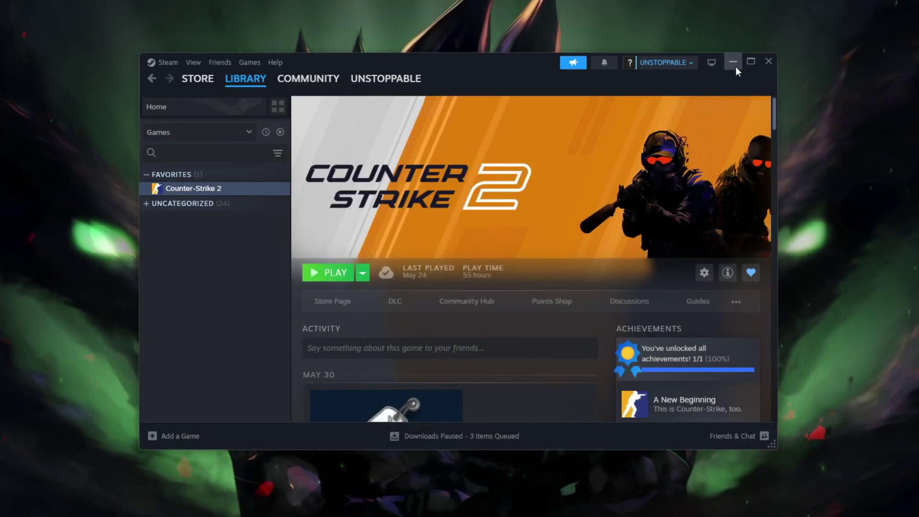
pyautogui.click(733, 64)
# Search Windows for graphics settings and open the Graphics settings page
pyautogui.press('super')
pyautogui.write('graphics settings')
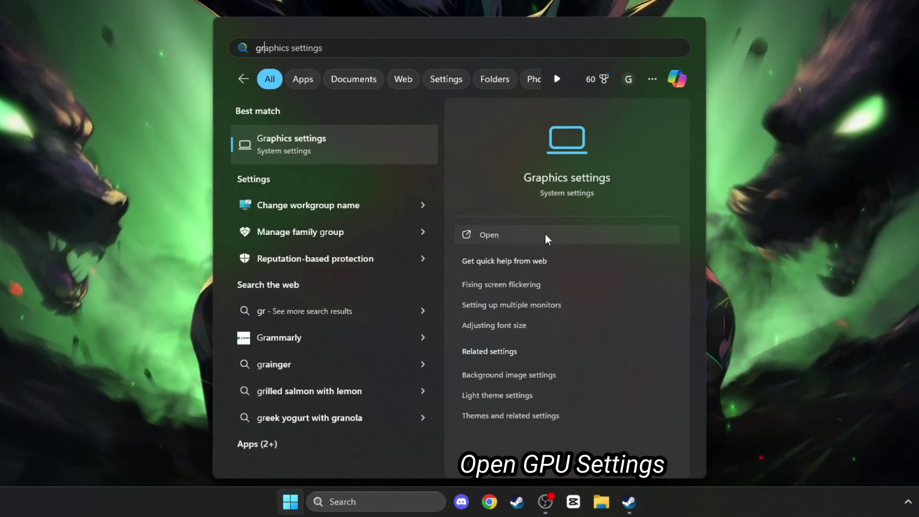
pyautogui.click(538, 237)
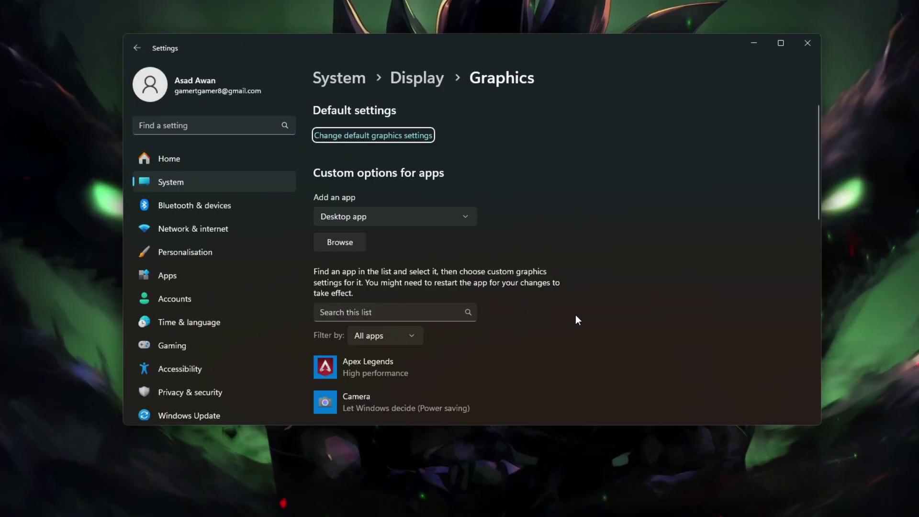
# Start adding a desktop app to the custom graphics options and browse to steam\steamapps\common on drive D
pyautogui.scroll(-2, 526, 304)
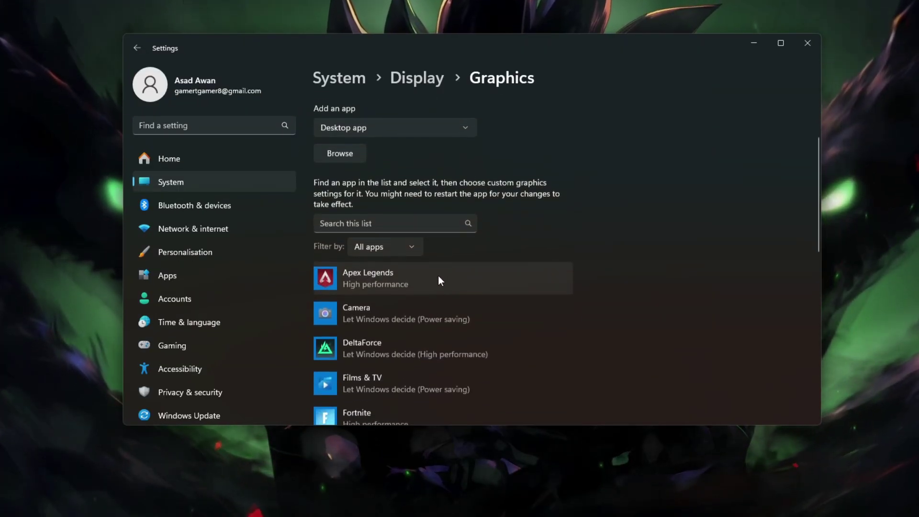
pyautogui.click(320, 150)
pyautogui.click(177, 260)
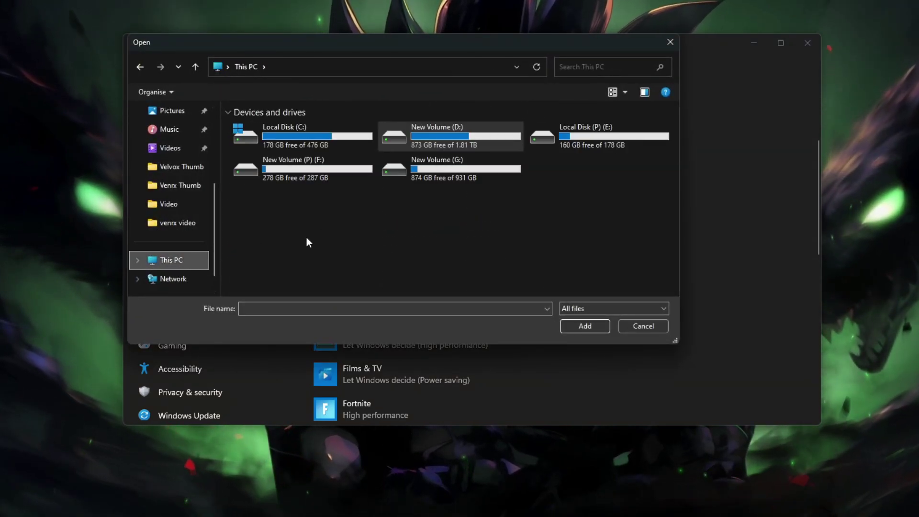
pyautogui.click(434, 145)
pyautogui.doubleClick(434, 145)
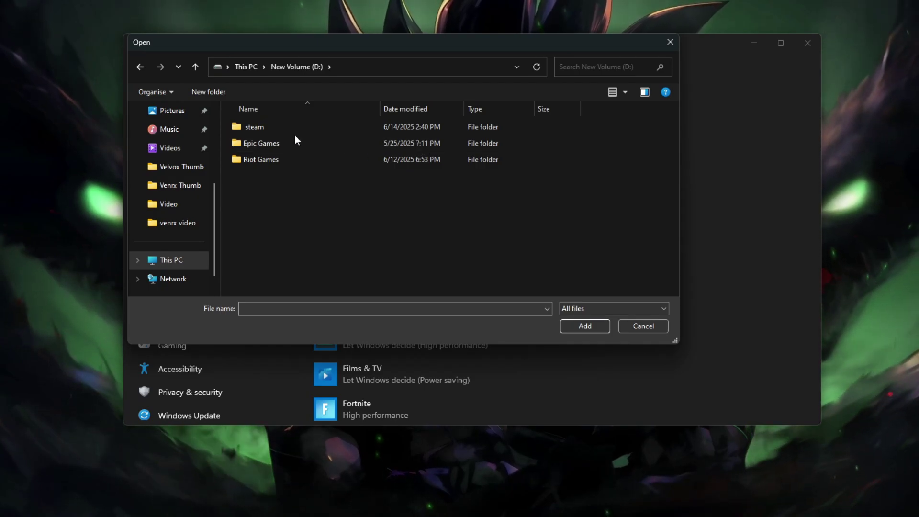
pyautogui.doubleClick(276, 127)
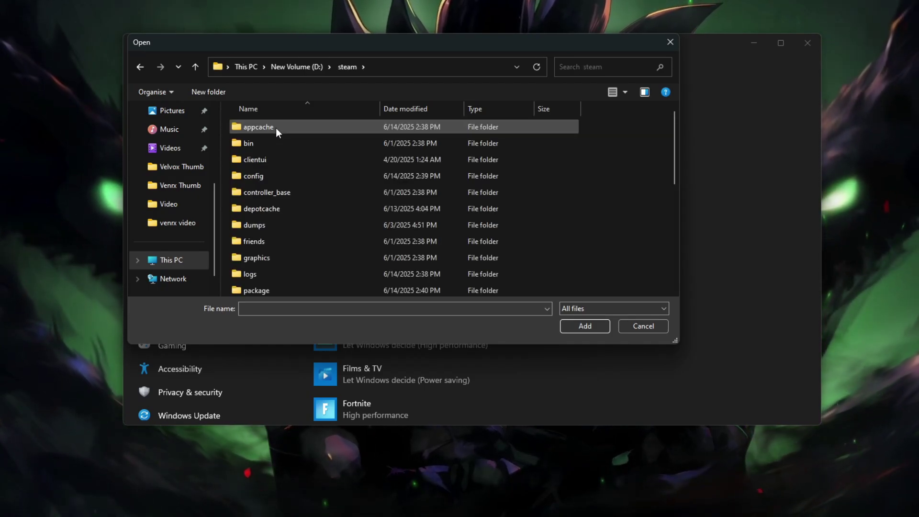
pyautogui.scroll(-3, 276, 241)
pyautogui.doubleClick(273, 238)
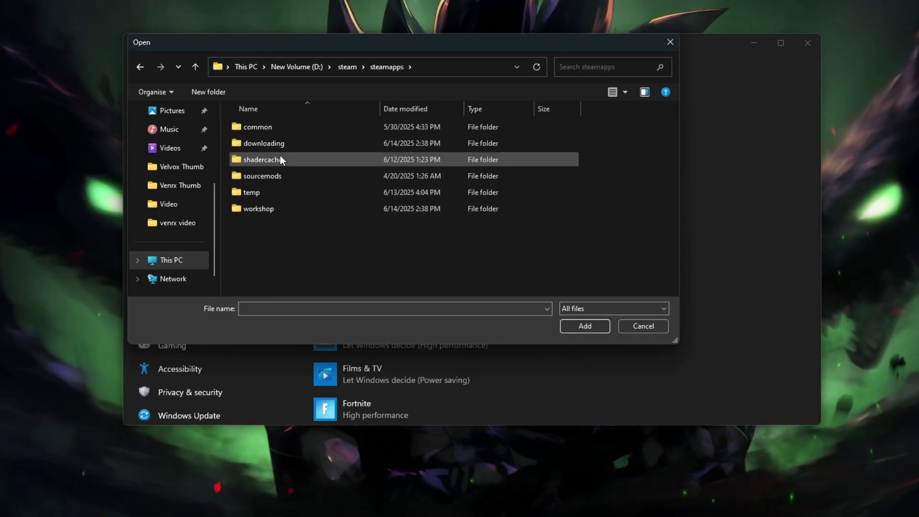
pyautogui.doubleClick(283, 132)
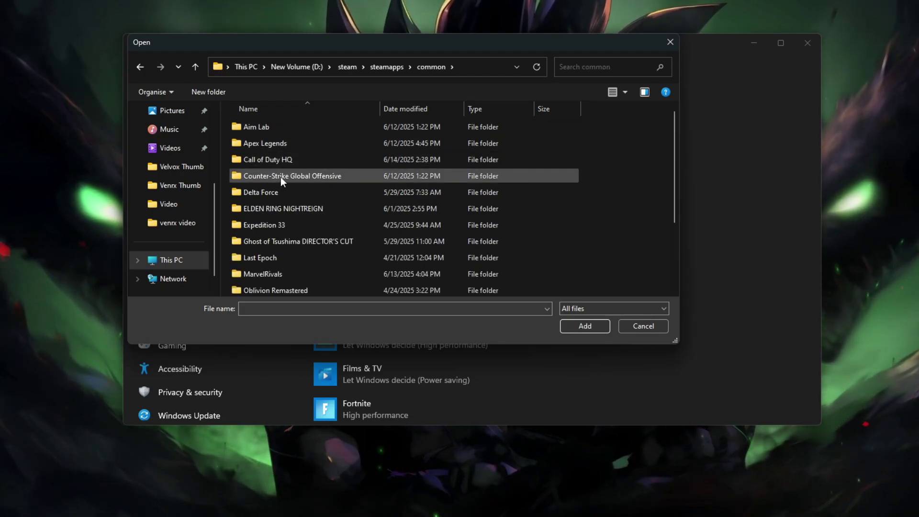
# Add the cs2 application from Counter-Strike Global Offensive\game\bin\win64 to the custom graphics app list
pyautogui.doubleClick(280, 177)
pyautogui.doubleClick(282, 130)
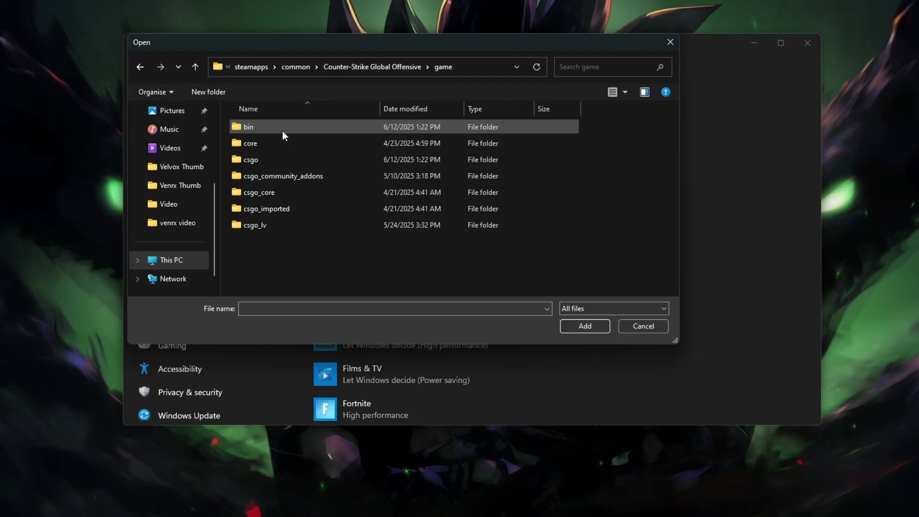
pyautogui.doubleClick(282, 131)
pyautogui.doubleClick(282, 131)
pyautogui.click(270, 161)
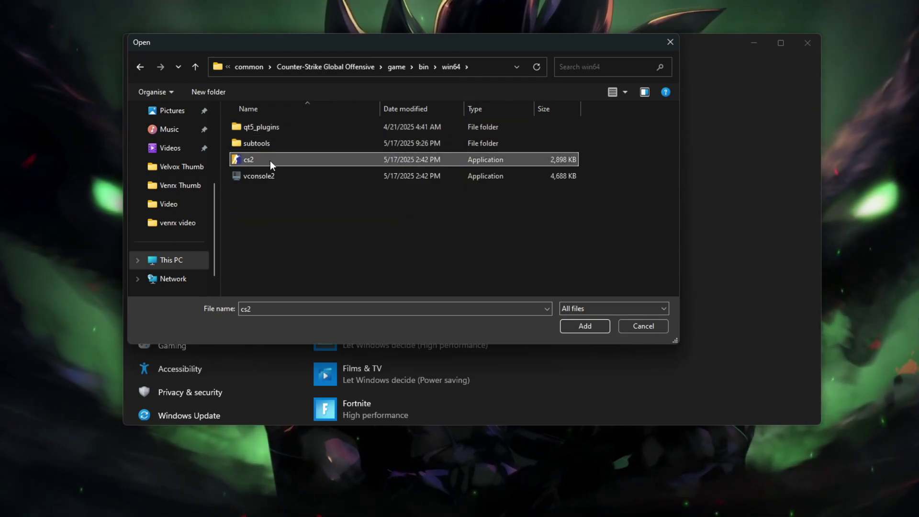
pyautogui.click(579, 325)
# Set the graphics preference of cs2 to High performance and save it
pyautogui.scroll(-10, 450, 287)
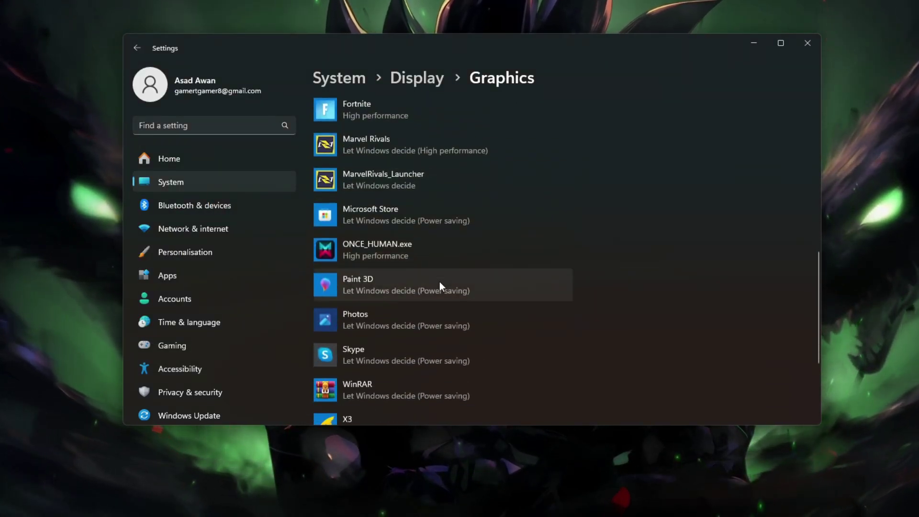
pyautogui.click(412, 311)
pyautogui.click(486, 369)
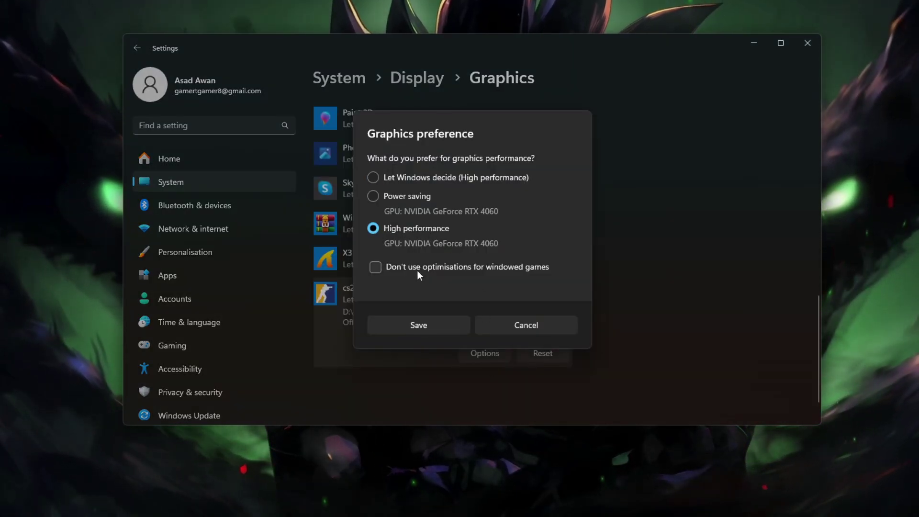
pyautogui.click(425, 325)
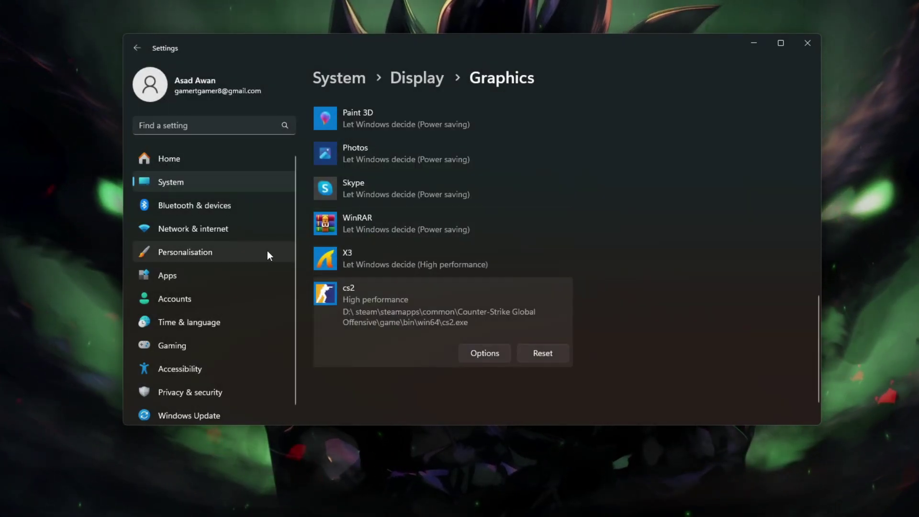
# Open the Game Bar page of the gaming settings and make sure opening Game Bar with a controller is off
pyautogui.click(175, 346)
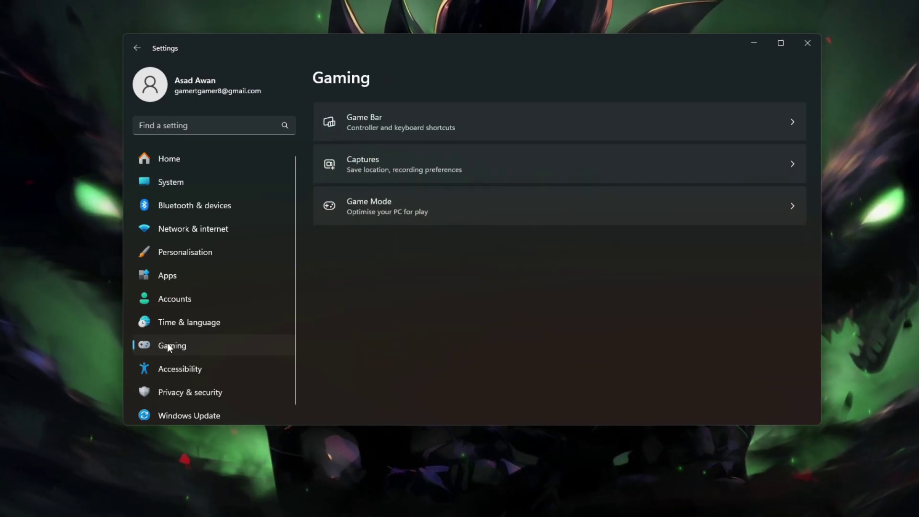
pyautogui.click(370, 122)
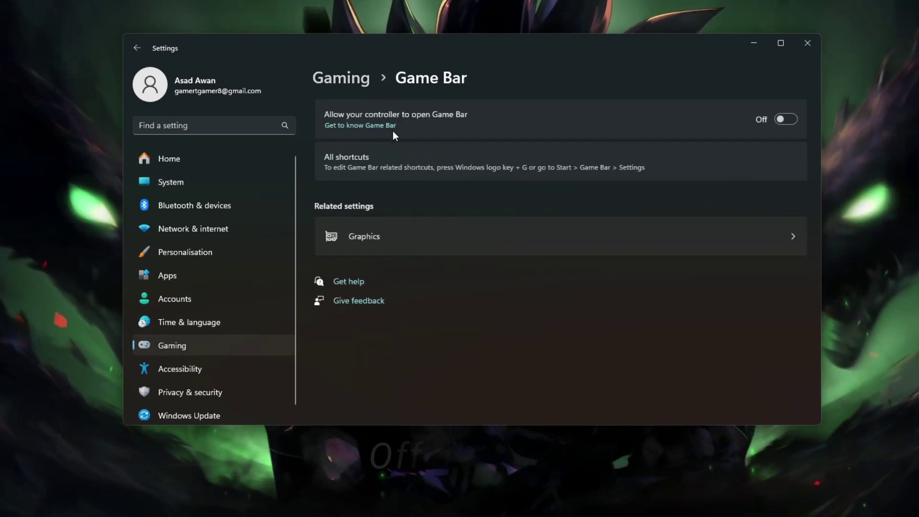
pyautogui.click(785, 120)
pyautogui.click(786, 120)
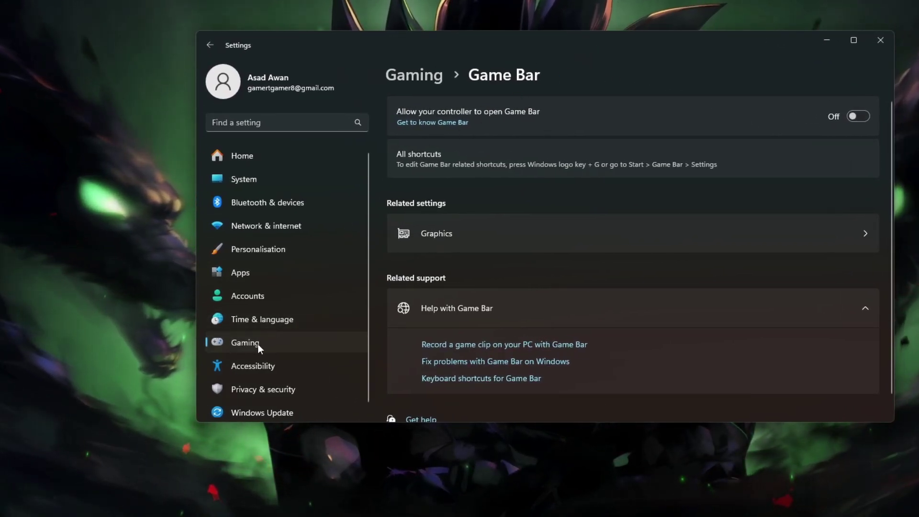
# Go to the Game Mode page of the gaming settings and make sure Game Mode is on
pyautogui.click(254, 345)
pyautogui.click(464, 191)
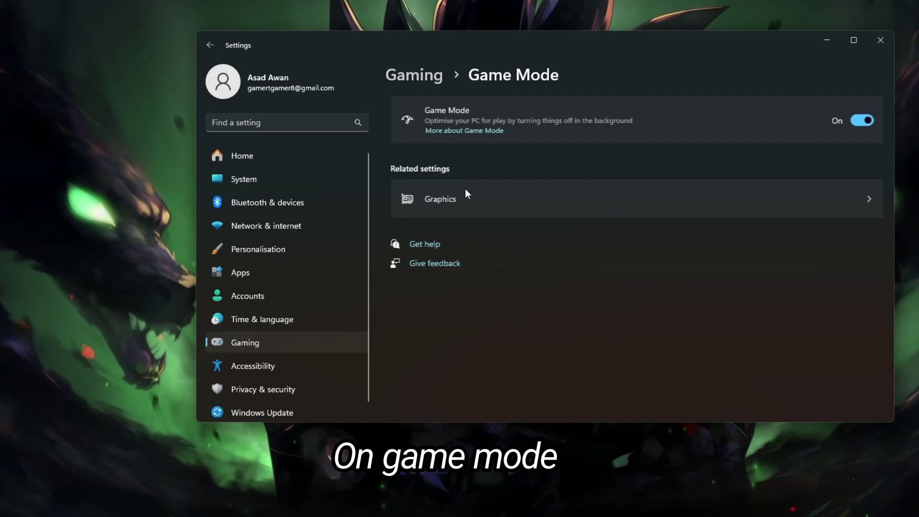
pyautogui.click(862, 122)
pyautogui.click(831, 118)
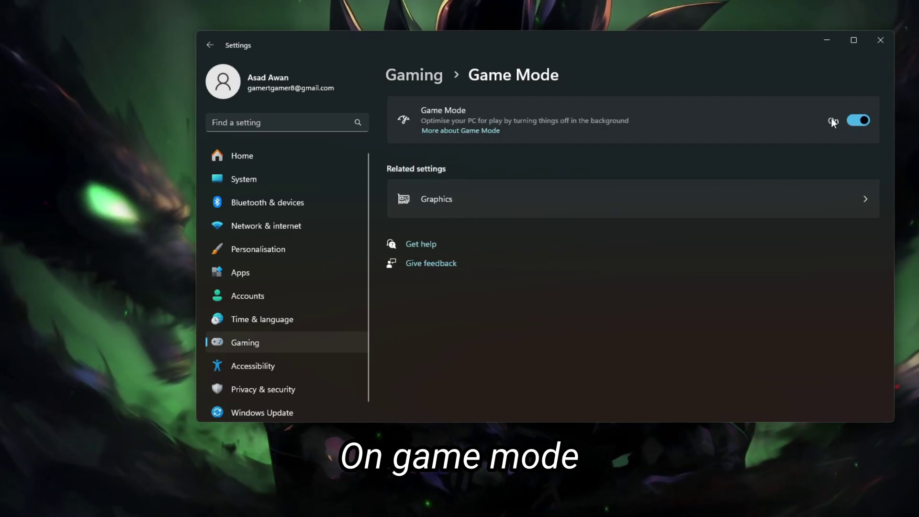
# In the default graphics settings, make sure Optimisations for windowed games is on, and close Settings
pyautogui.click(527, 215)
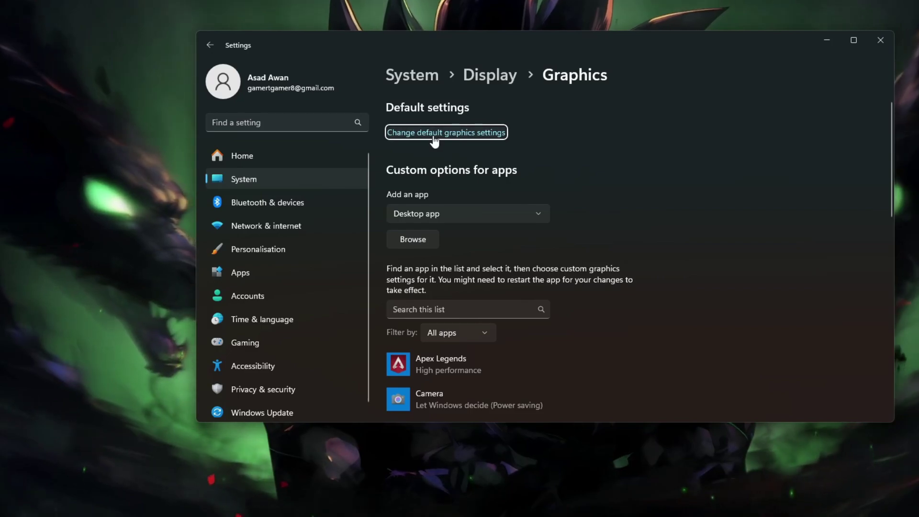
pyautogui.click(433, 134)
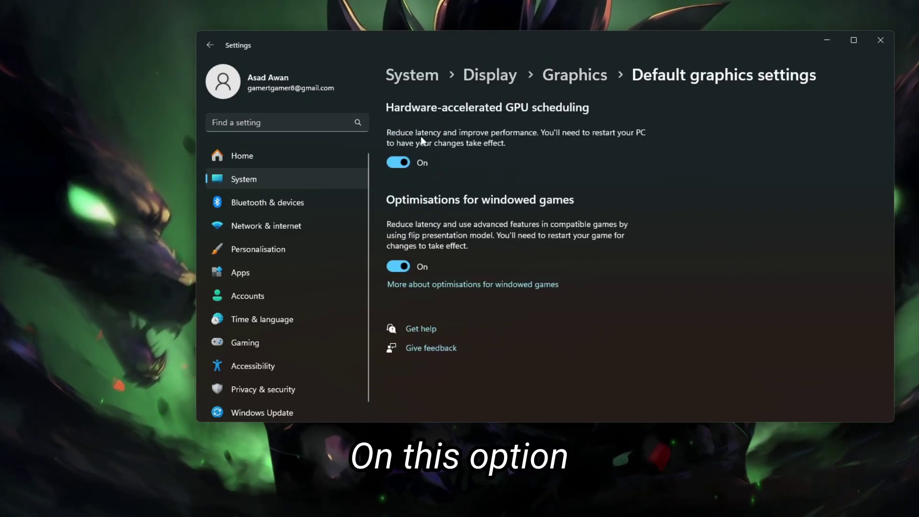
pyautogui.click(399, 268)
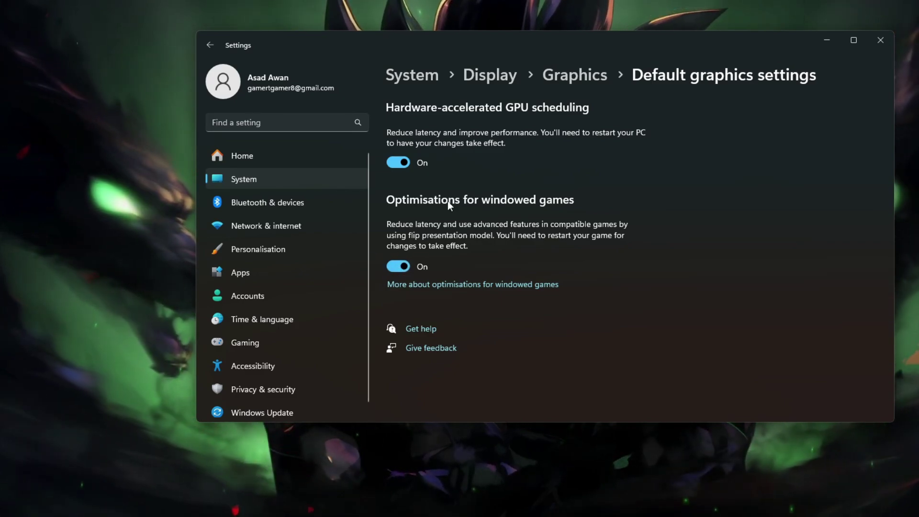
pyautogui.click(880, 40)
# Search Windows for the startup apps and open the Startup Apps settings page
pyautogui.press('super')
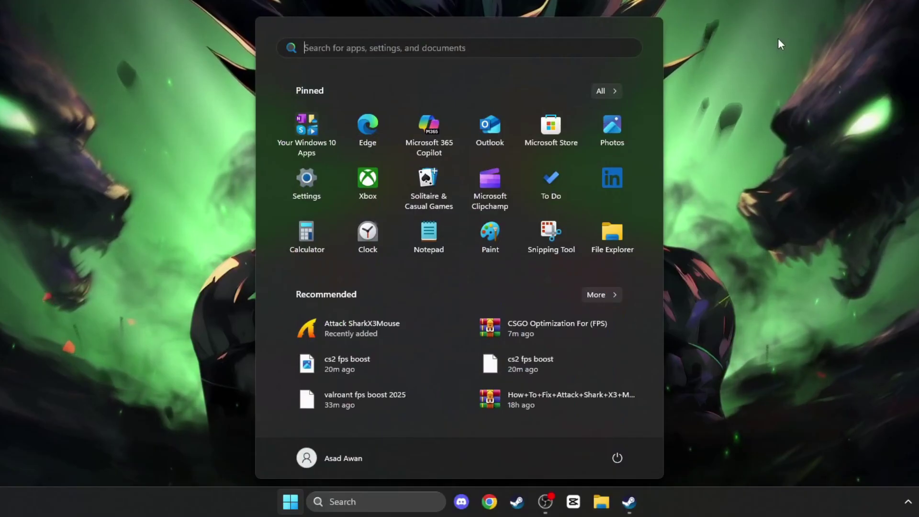
pyautogui.write('star')
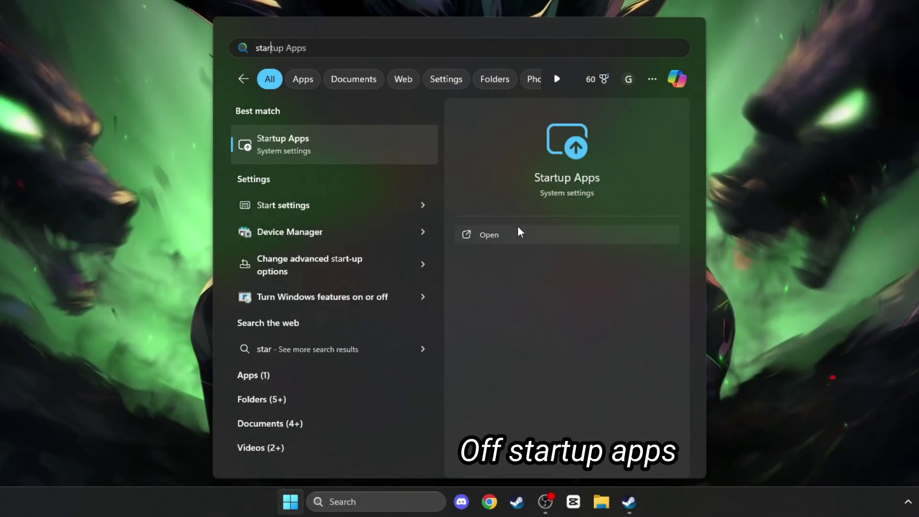
pyautogui.click(508, 237)
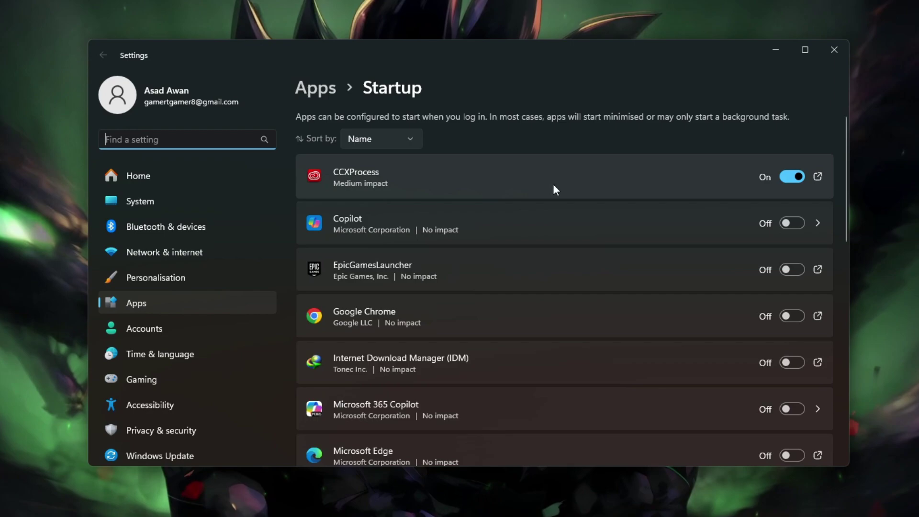
# Make sure Copilot, Google Chrome, Internet Download Manager, Microsoft 365 Copilot and Microsoft Edge are off at startup, and close Settings
pyautogui.click(787, 224)
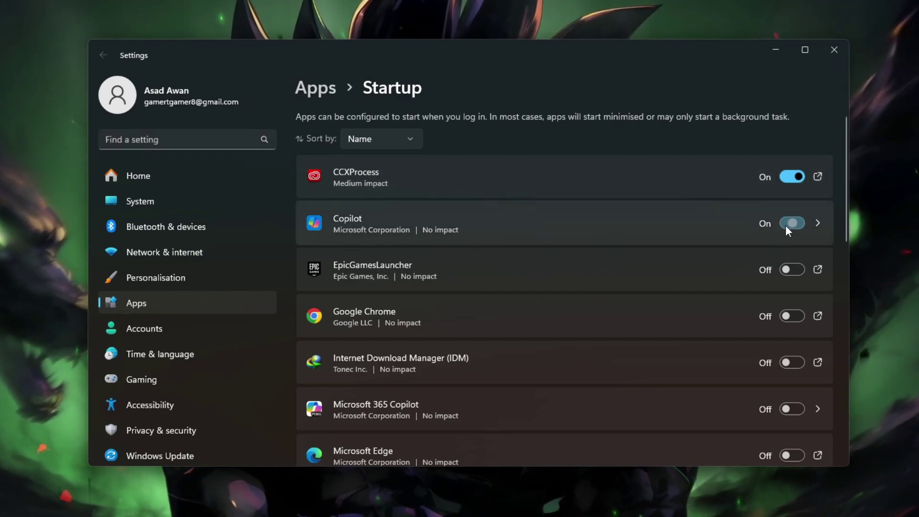
pyautogui.click(787, 224)
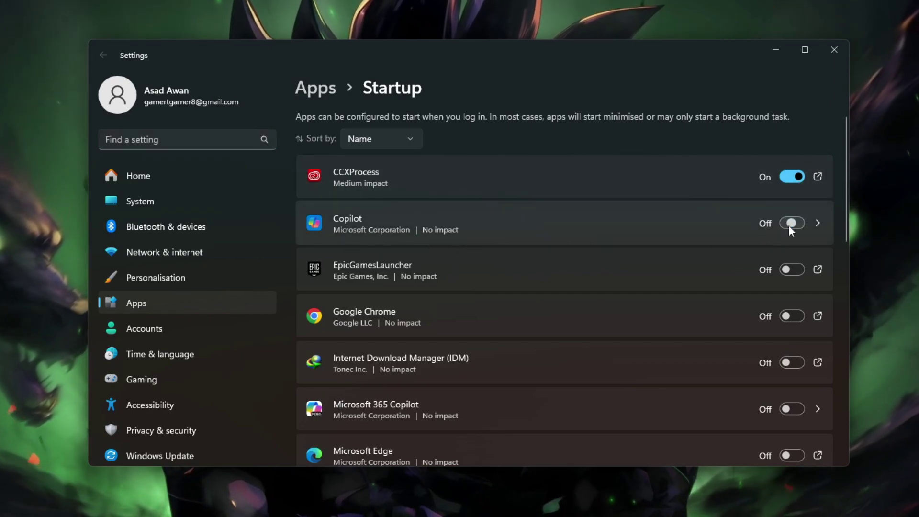
pyautogui.click(789, 315)
pyautogui.click(789, 315)
pyautogui.click(789, 362)
pyautogui.click(788, 365)
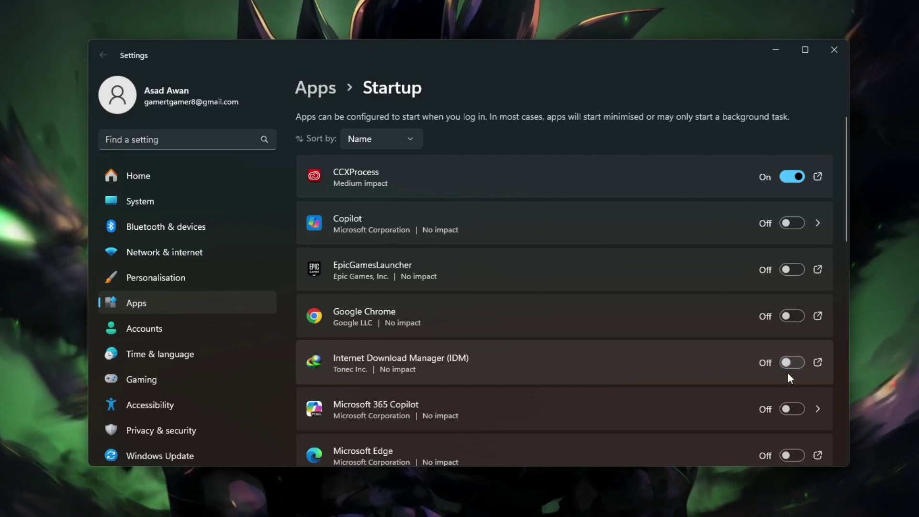
pyautogui.click(789, 408)
pyautogui.click(788, 409)
pyautogui.click(790, 453)
pyautogui.click(790, 452)
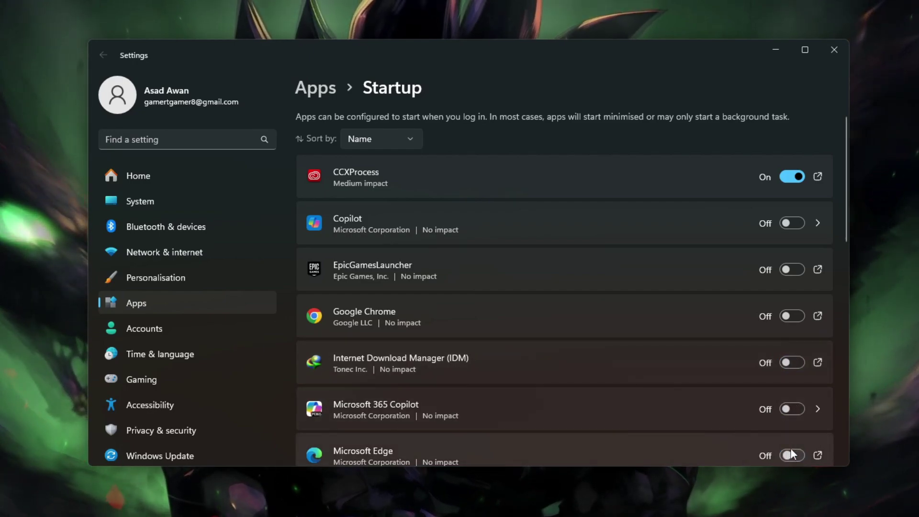
pyautogui.moveTo(843, 226)
pyautogui.mouseDown()
pyautogui.moveTo(827, 460)
pyautogui.moveTo(843, 219)
pyautogui.mouseUp()
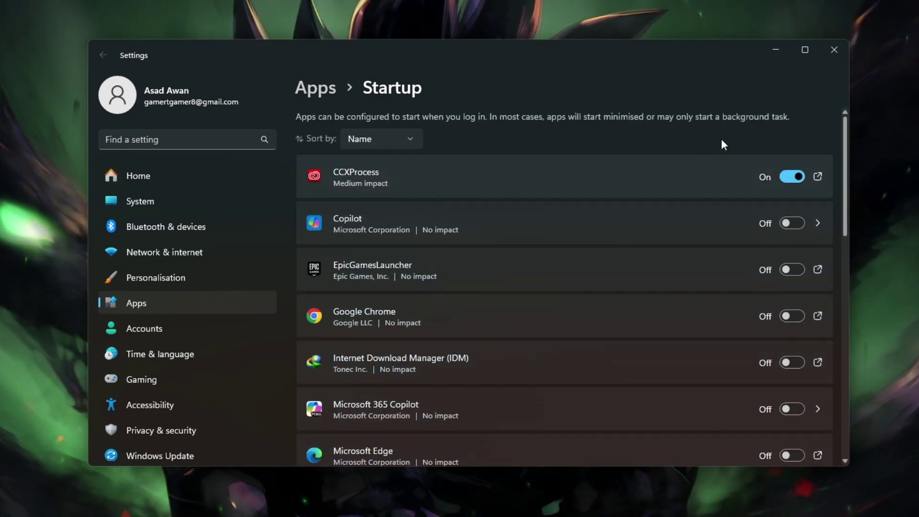
pyautogui.click(833, 50)
# Search Windows for the advanced system settings and open the Performance Options from System Properties
pyautogui.press('super')
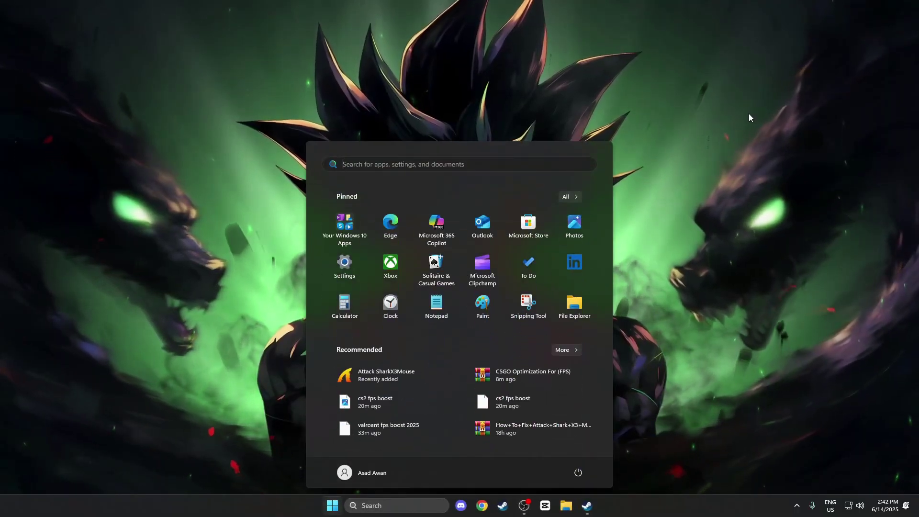
pyautogui.write('adv')
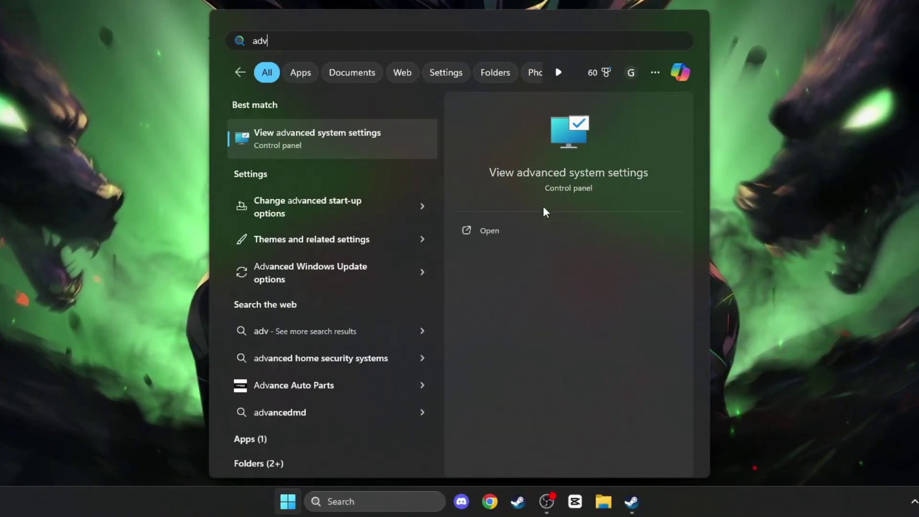
pyautogui.click(535, 233)
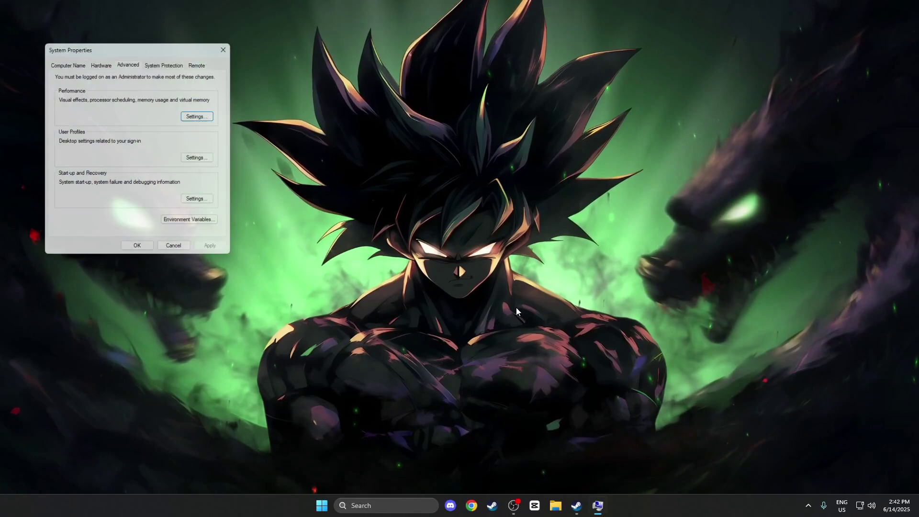
pyautogui.moveTo(159, 49); pyautogui.dragTo(448, 48)
pyautogui.click(512, 156)
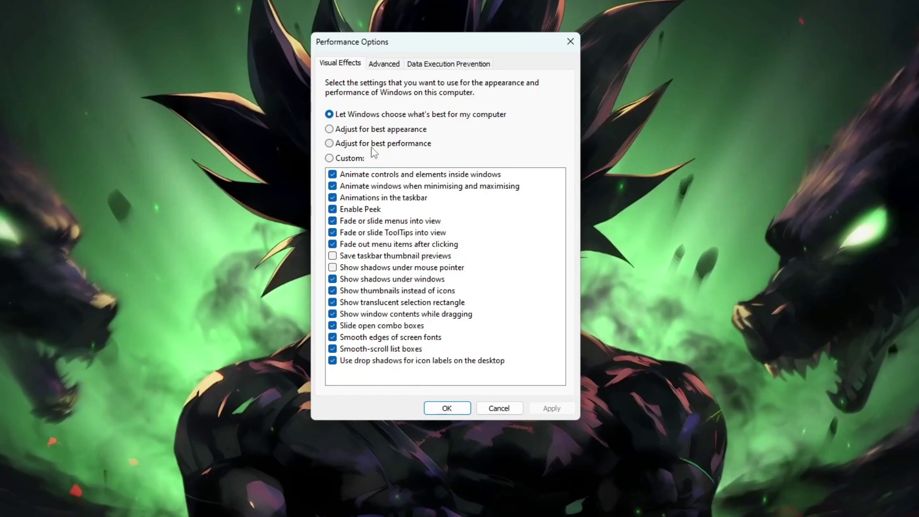
# Adjust visual effects for best performance, re-enabling only control animations, thumbnails instead of icons and smooth screen fonts, and apply the changes
pyautogui.click(372, 145)
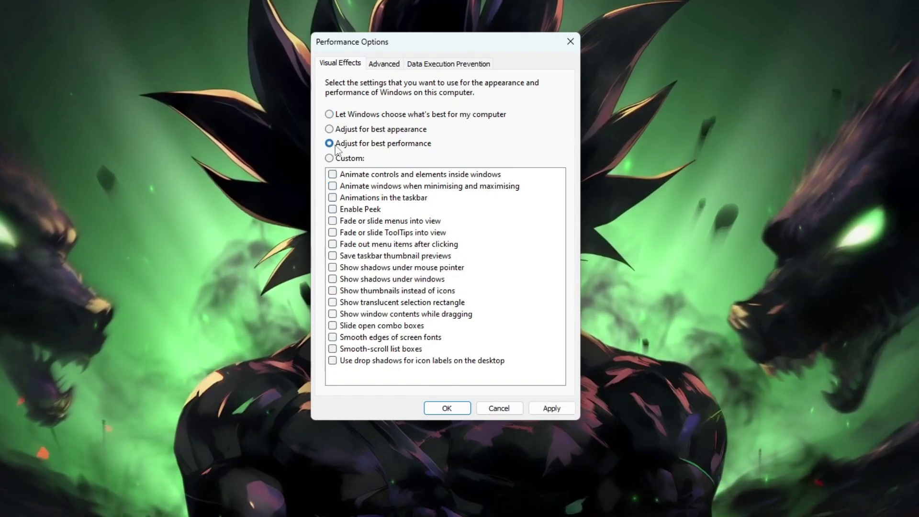
pyautogui.click(332, 174)
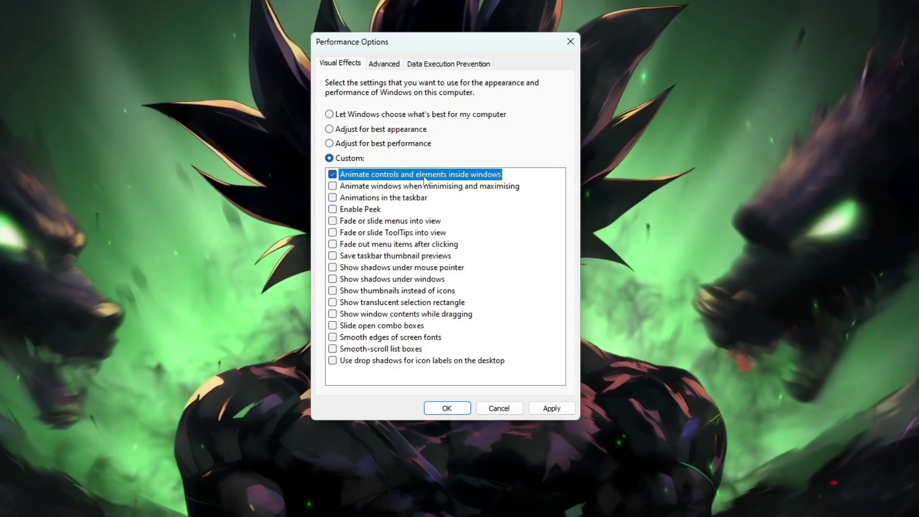
pyautogui.click(333, 291)
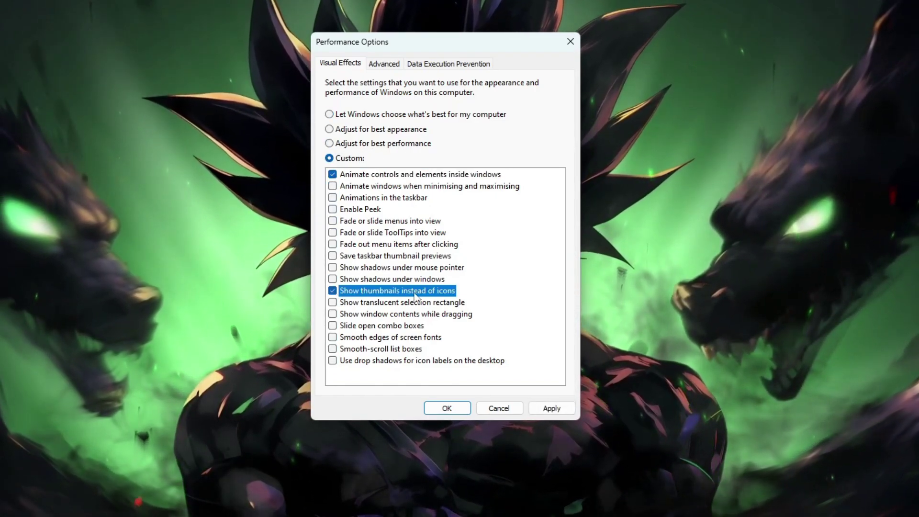
pyautogui.click(333, 336)
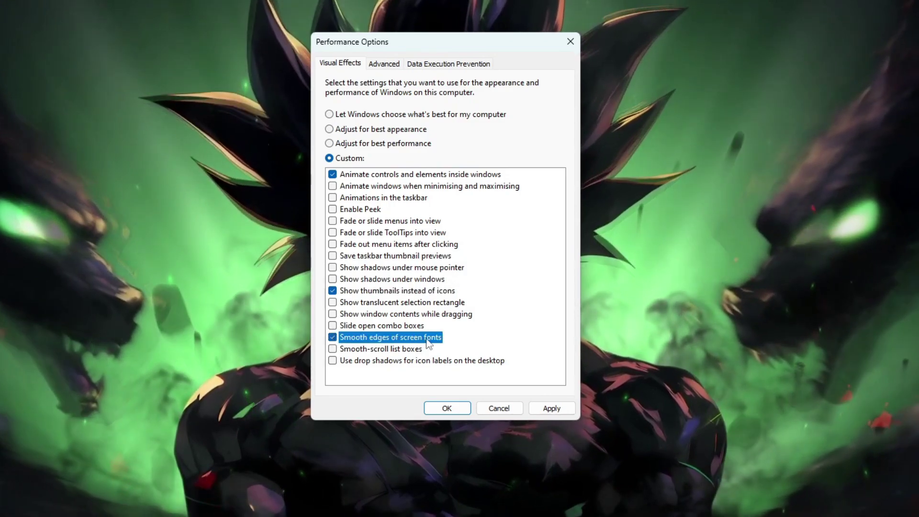
pyautogui.click(548, 408)
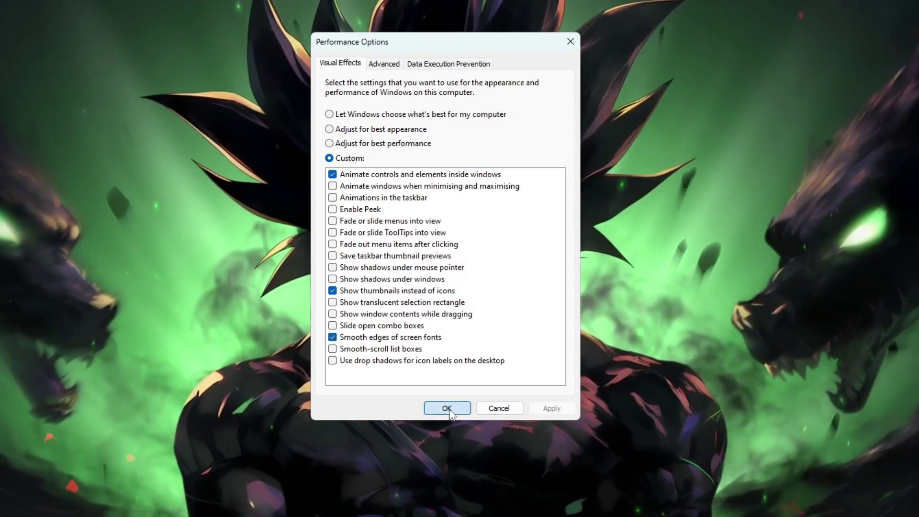
pyautogui.click(448, 409)
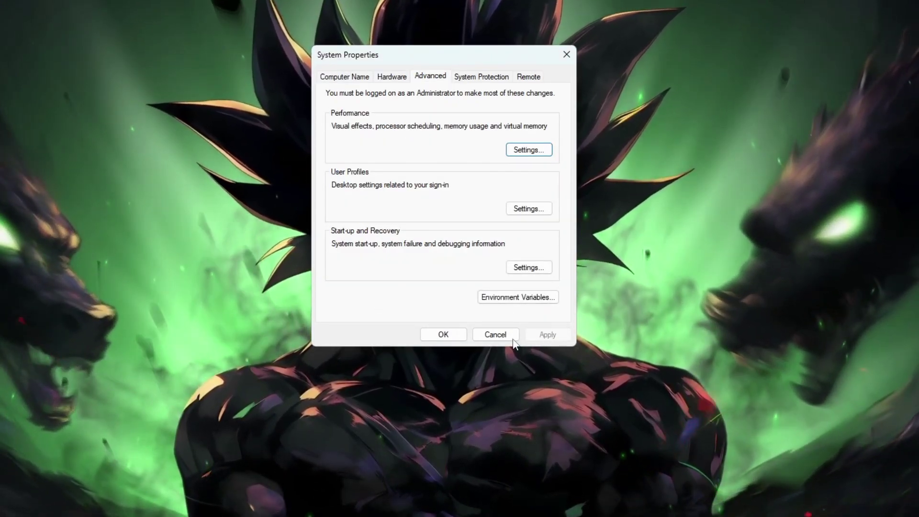
pyautogui.click(450, 335)
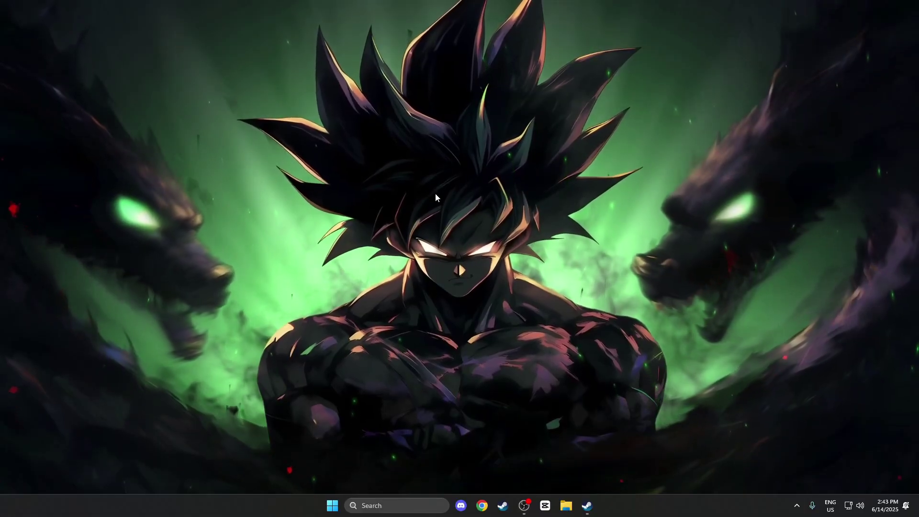
# Open the Create a restore point settings and confirm system protection as turned on for Local Disk (C:)
pyautogui.press('super')
pyautogui.write('create a restore point')
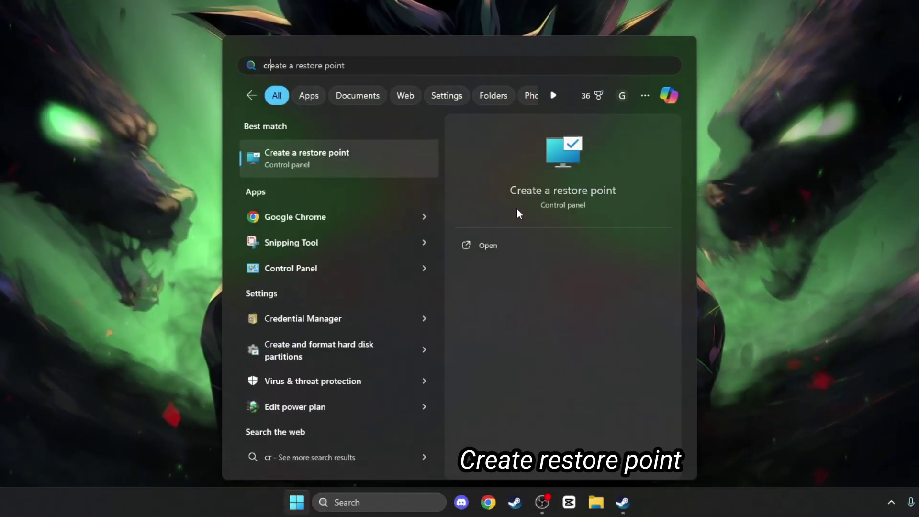
pyautogui.click(533, 245)
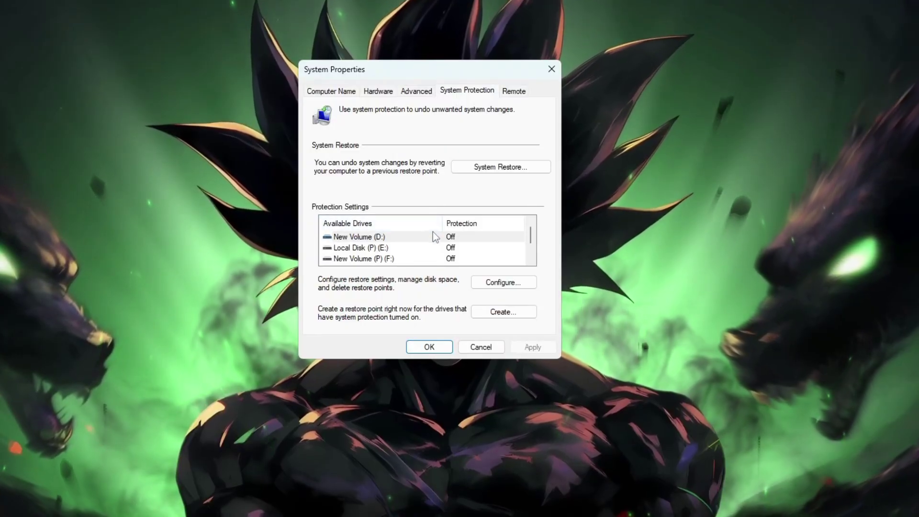
pyautogui.scroll(-1, 433, 236)
pyautogui.click(424, 258)
pyautogui.click(500, 283)
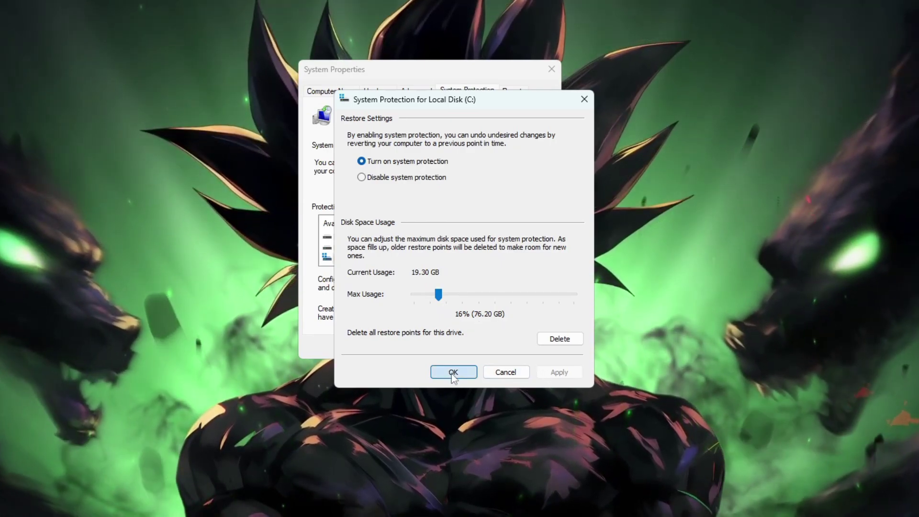
pyautogui.click(452, 373)
# Create a restore point with the description "cs2 before optimization"
pyautogui.click(493, 313)
pyautogui.write('cs')
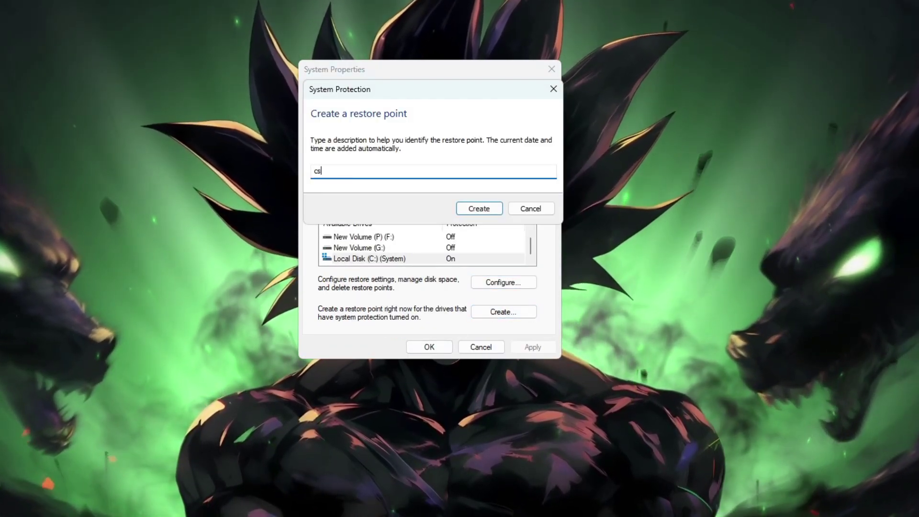
pyautogui.write('2 before ')
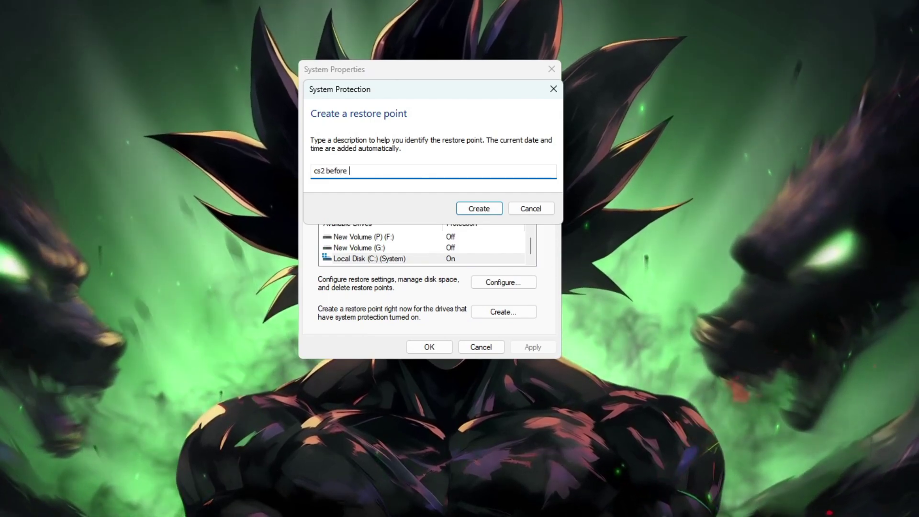
pyautogui.write('optimiza')
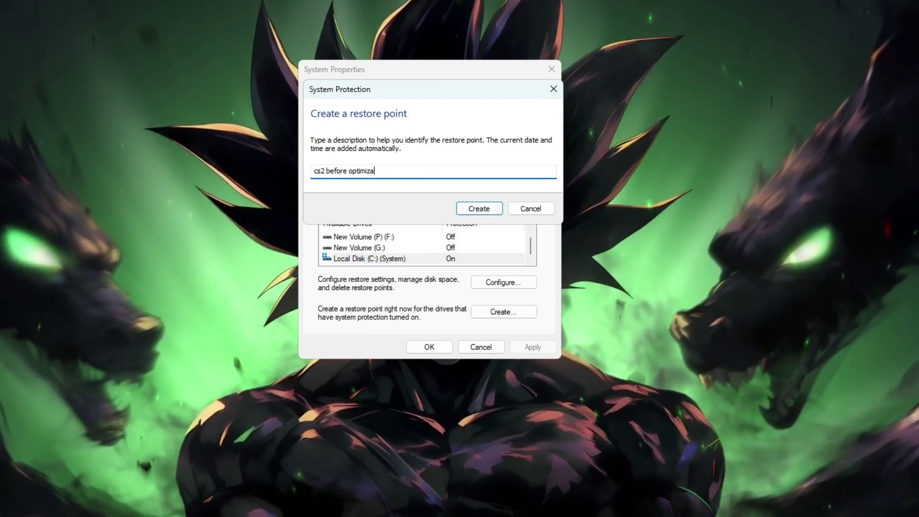
pyautogui.write('tion')
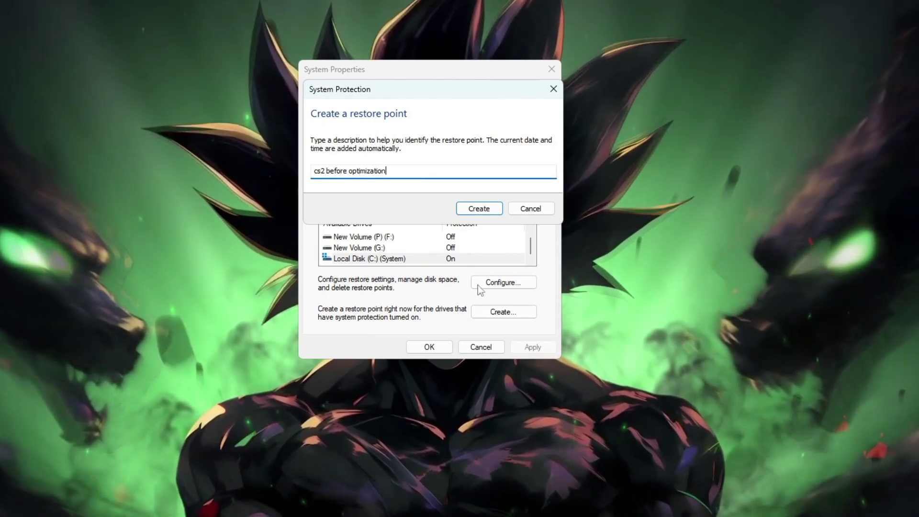
pyautogui.click(476, 213)
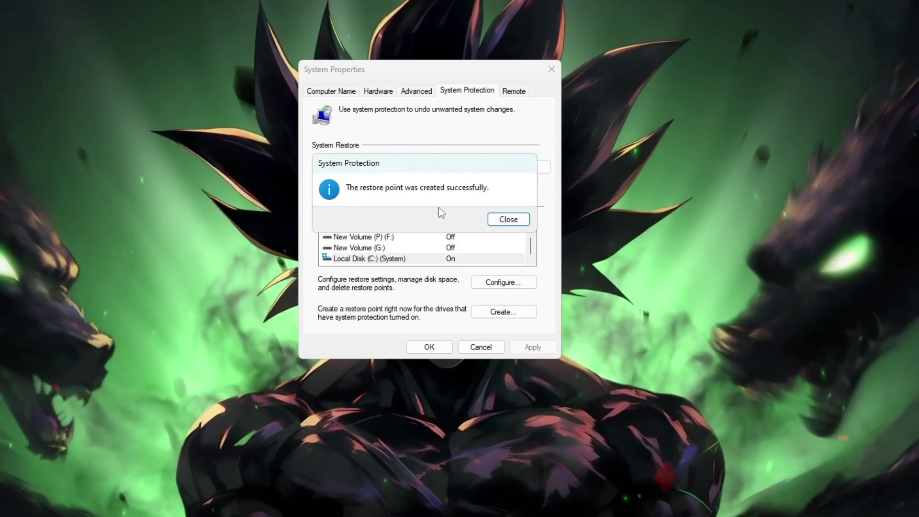
# Dismiss the restore point confirmation and close System Properties
pyautogui.click(495, 218)
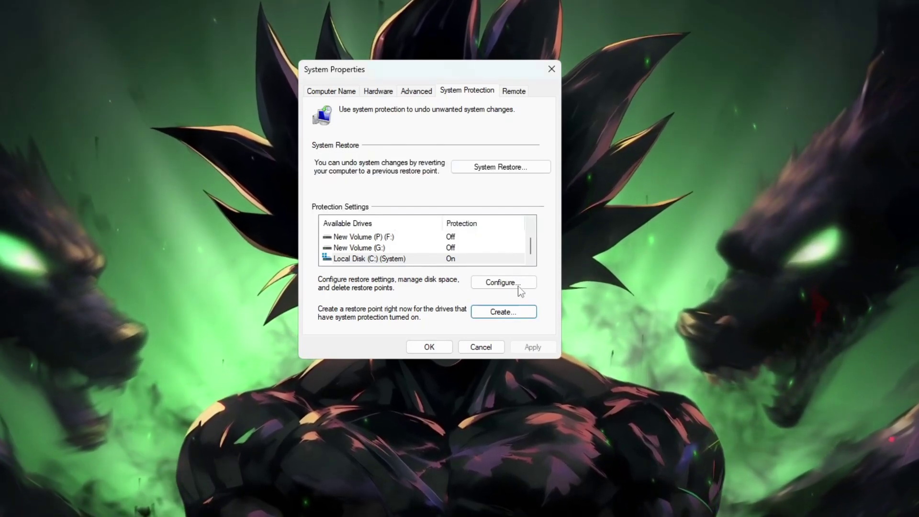
pyautogui.click(418, 349)
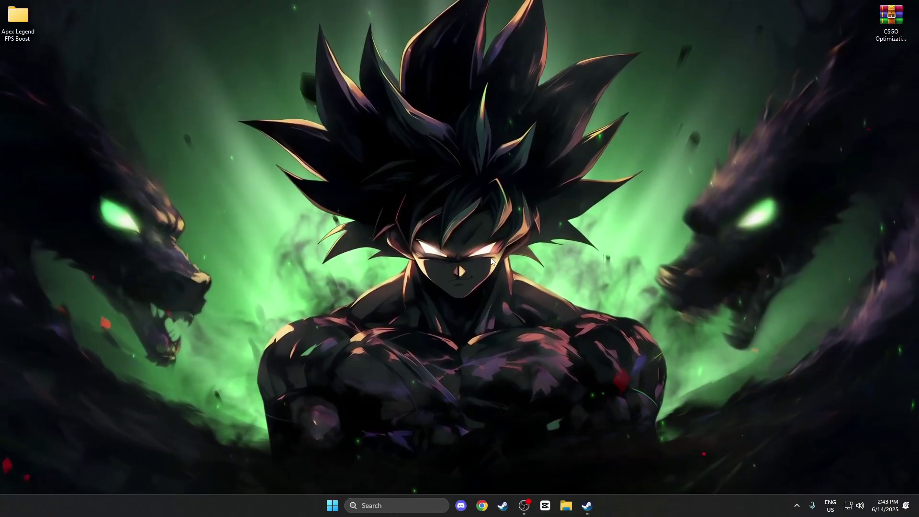
# Extract the CSGO Optimization For (FPS) archive onto the desktop and move its six numbered folders closer to the archive
pyautogui.moveTo(882, 40); pyautogui.dragTo(449, 192)
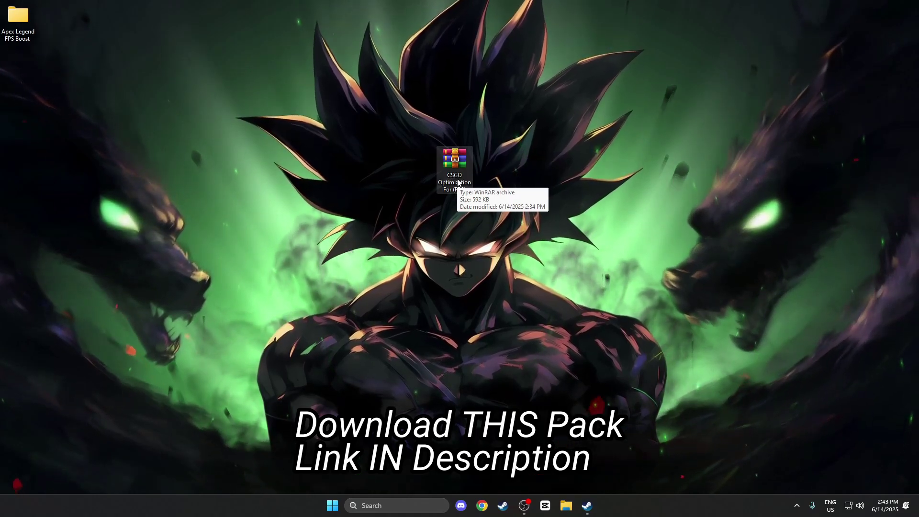
pyautogui.rightClick(457, 180)
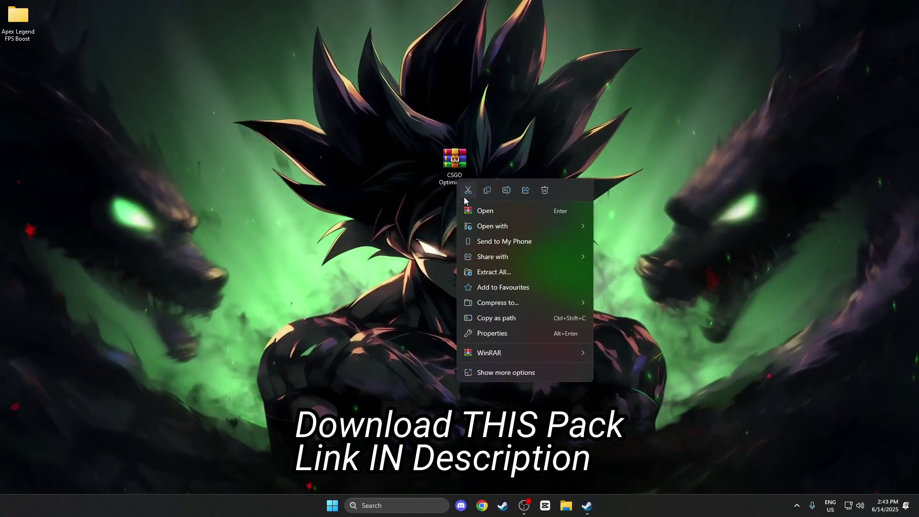
pyautogui.moveTo(486, 352)
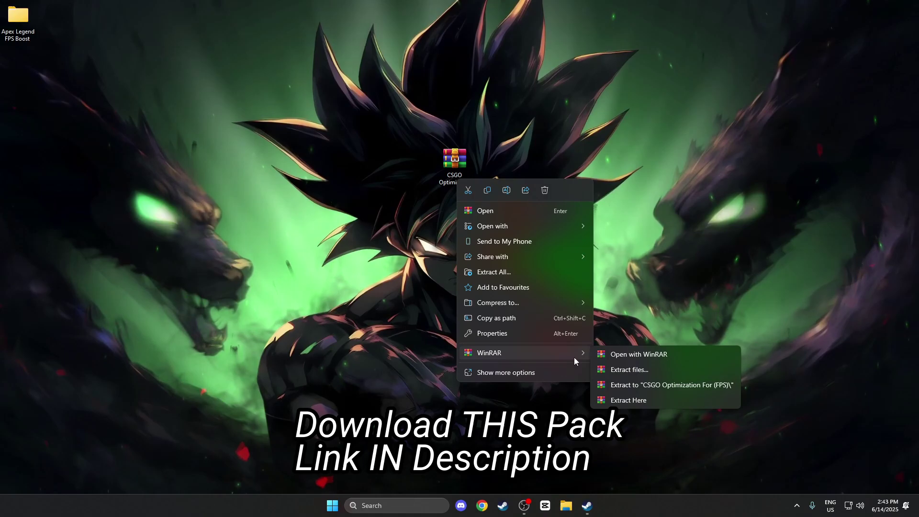
pyautogui.click(643, 398)
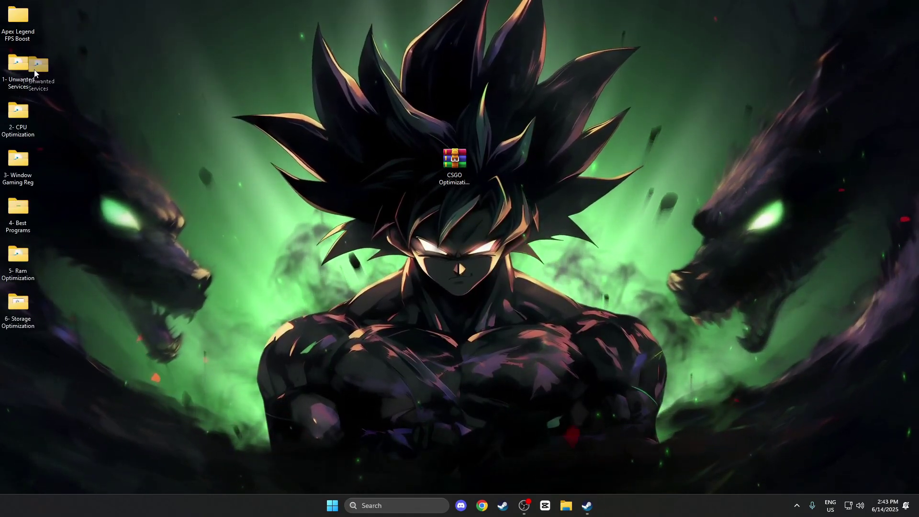
pyautogui.moveTo(64, 57); pyautogui.dragTo(330, 306)
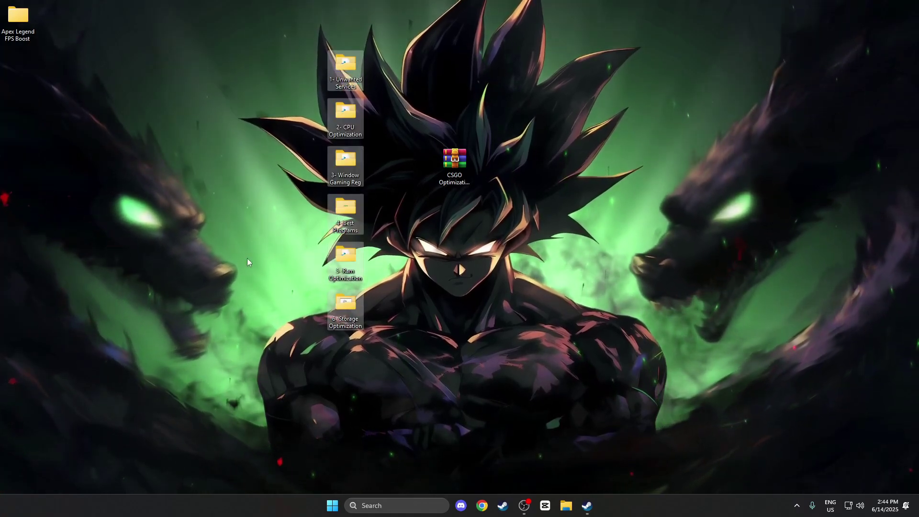
# Open the 1- Unwanted Services folder and look through its registry files and the Revert Files subfolder
pyautogui.doubleClick(345, 64)
pyautogui.moveTo(316, 261); pyautogui.dragTo(272, 188)
pyautogui.click(282, 230)
pyautogui.click(282, 174)
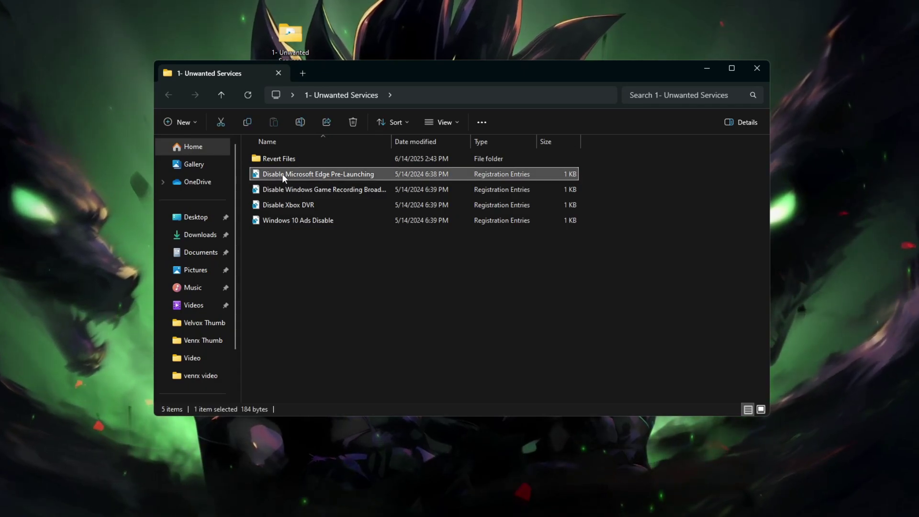
pyautogui.doubleClick(278, 160)
pyautogui.moveTo(299, 218); pyautogui.dragTo(250, 154)
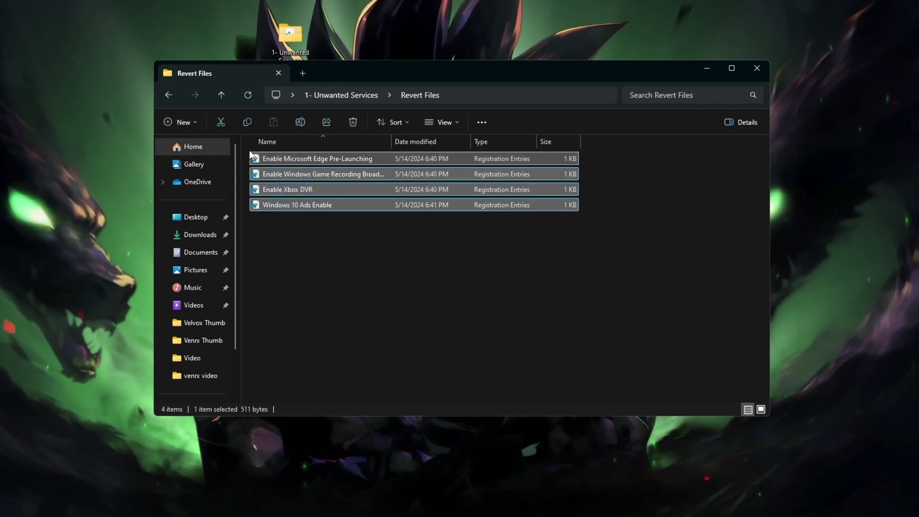
pyautogui.click(168, 96)
# Add the Disable Microsoft Edge Pre-Launching and Disable Windows Game Recording Broadcasting files to the registry
pyautogui.doubleClick(297, 174)
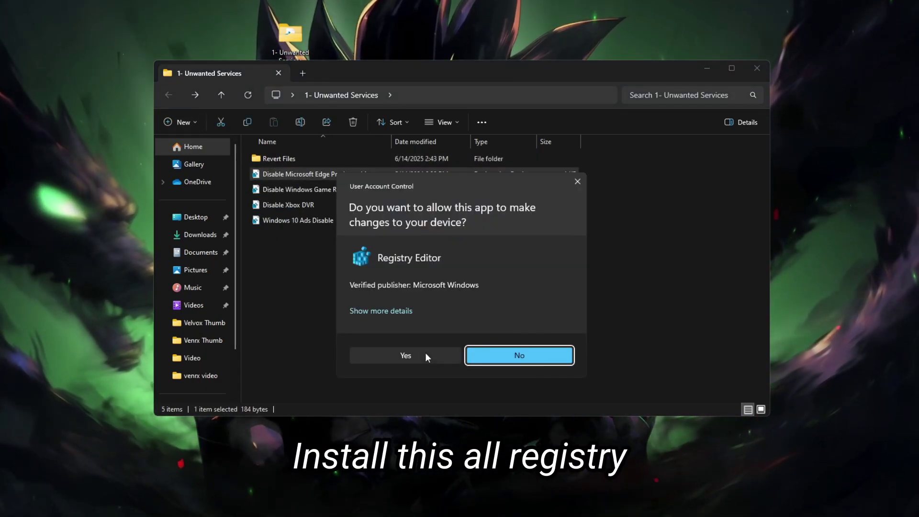
pyautogui.click(425, 354)
pyautogui.click(500, 268)
pyautogui.click(545, 251)
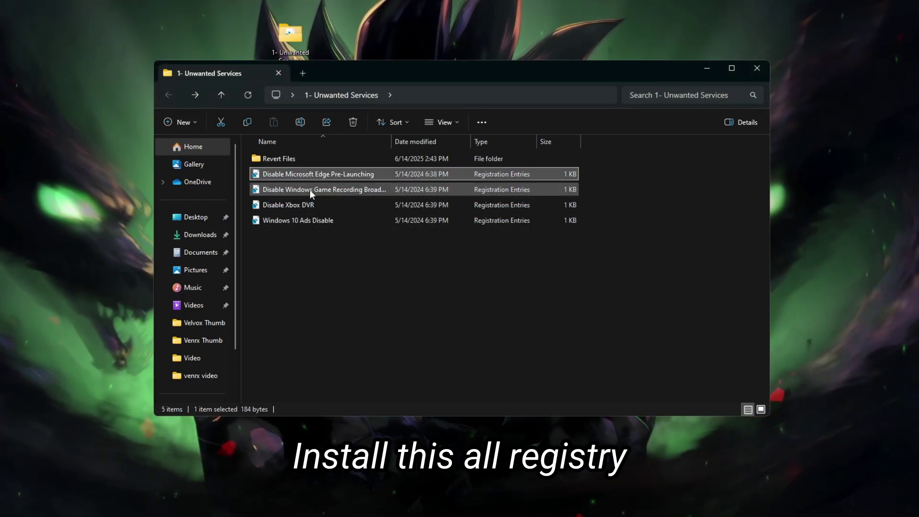
pyautogui.doubleClick(309, 189)
pyautogui.click(397, 354)
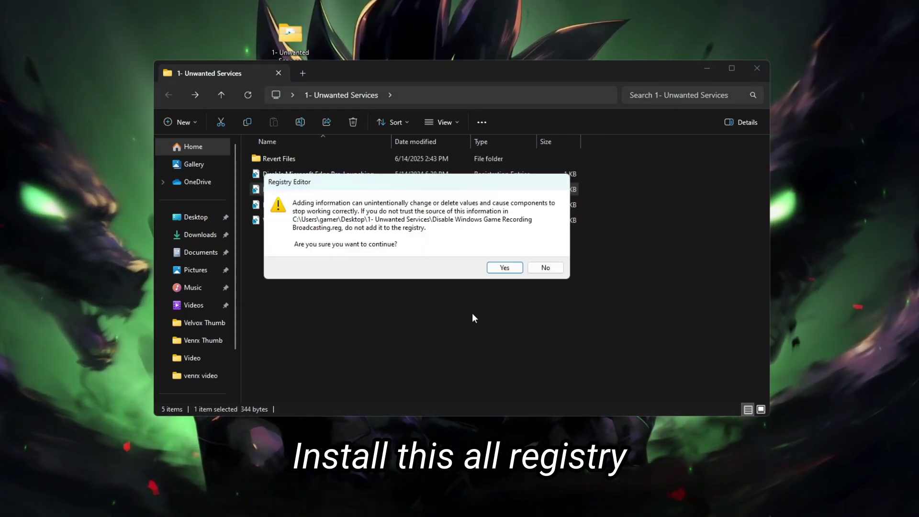
pyautogui.click(504, 268)
pyautogui.click(544, 250)
# Add the Disable Xbox DVR and Windows 10 Ads Disable files to the registry and close the 1- Unwanted Services folder
pyautogui.doubleClick(299, 207)
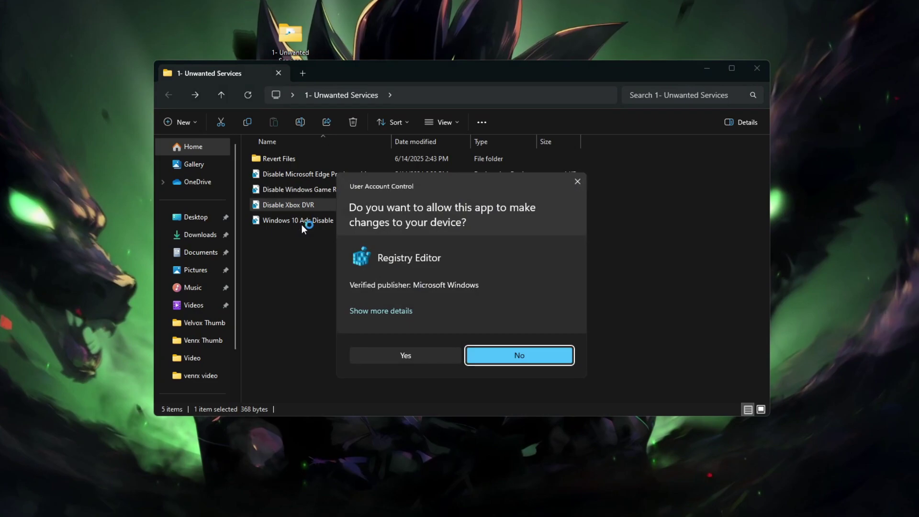
pyautogui.click(406, 355)
pyautogui.click(503, 268)
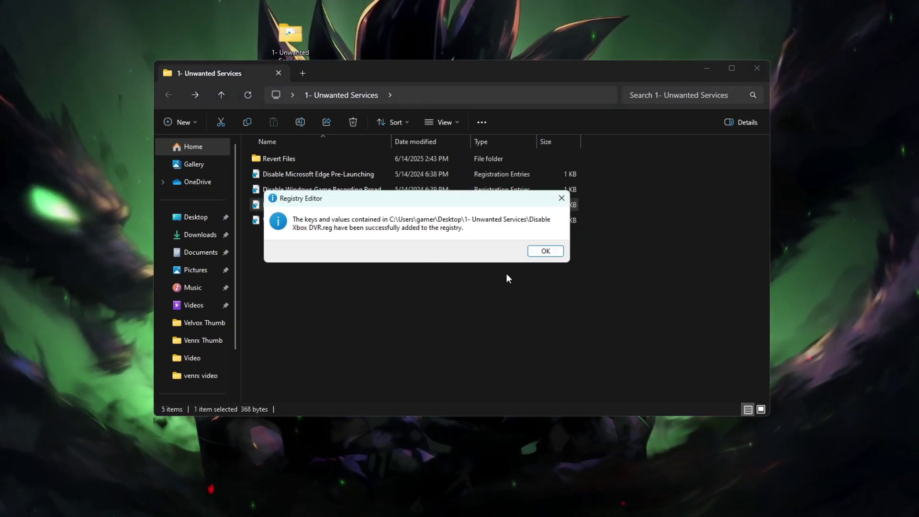
pyautogui.click(543, 253)
pyautogui.doubleClick(292, 221)
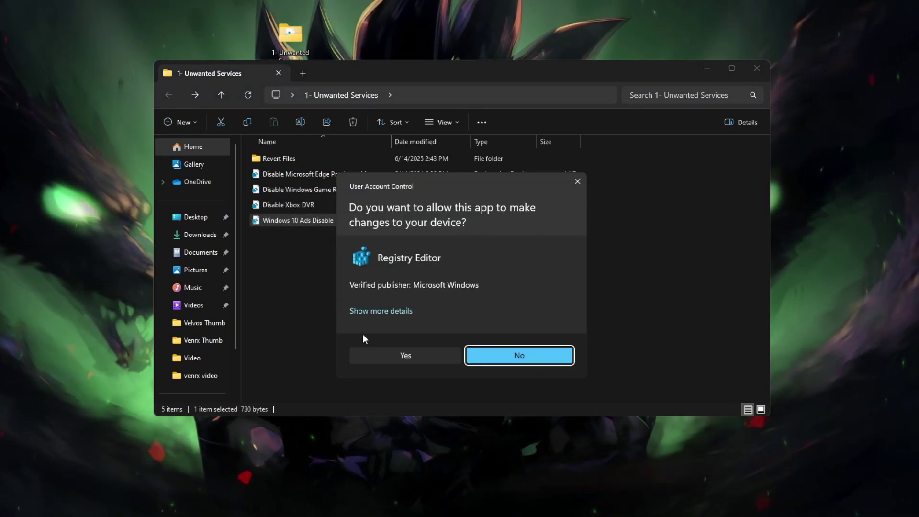
pyautogui.click(383, 354)
pyautogui.click(497, 271)
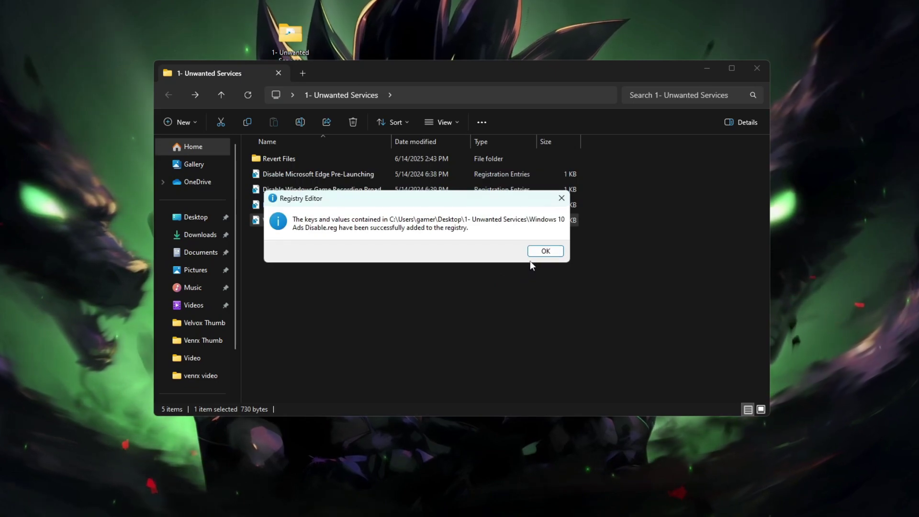
pyautogui.click(541, 249)
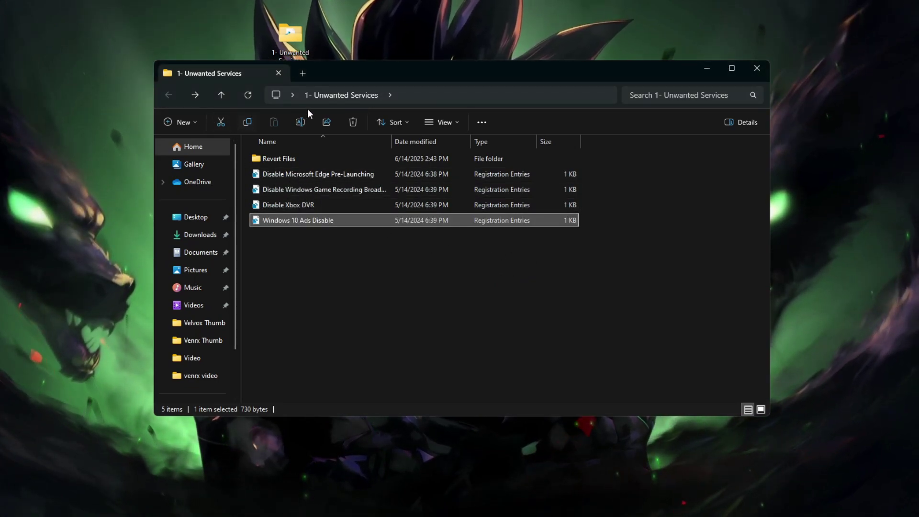
pyautogui.click(756, 68)
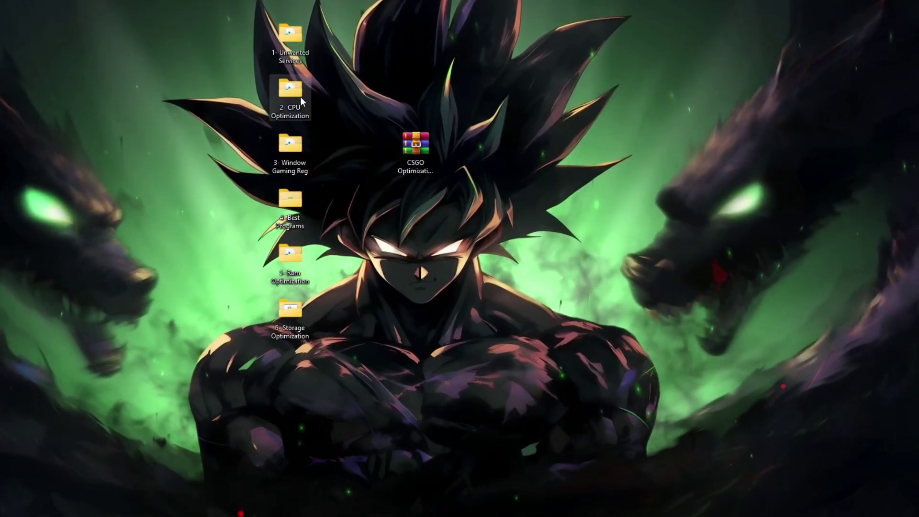
# Open the 2- CPU Optimization folder and add its CPU Optimization file to the registry
pyautogui.doubleClick(297, 96)
pyautogui.moveTo(379, 231); pyautogui.dragTo(281, 158)
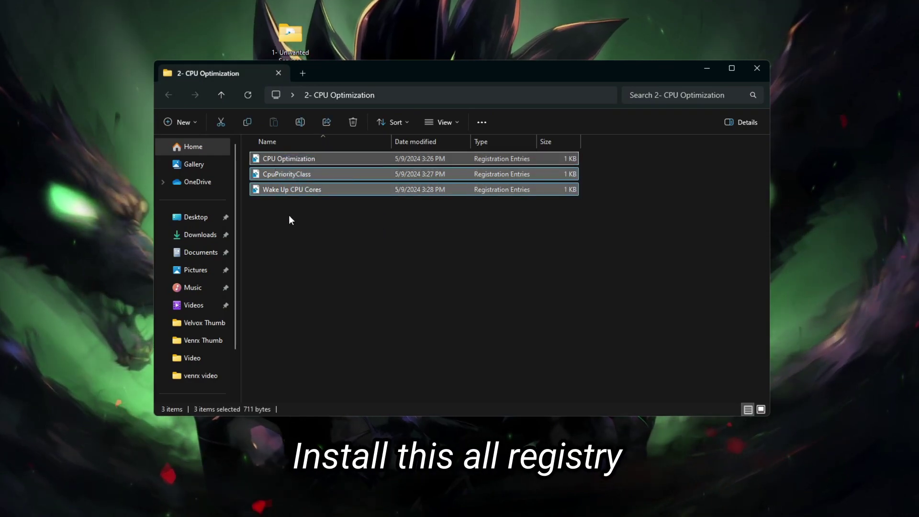
pyautogui.doubleClick(280, 160)
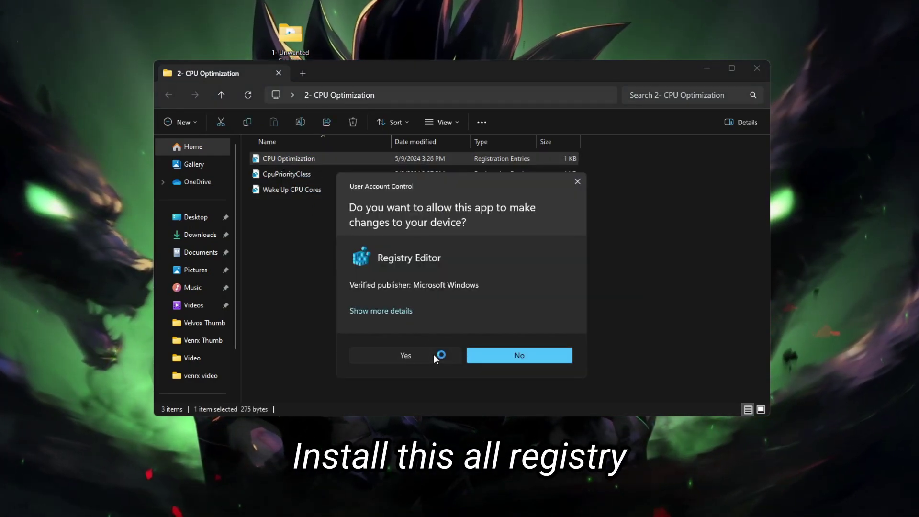
pyautogui.click(435, 356)
pyautogui.click(504, 267)
pyautogui.press('Return')
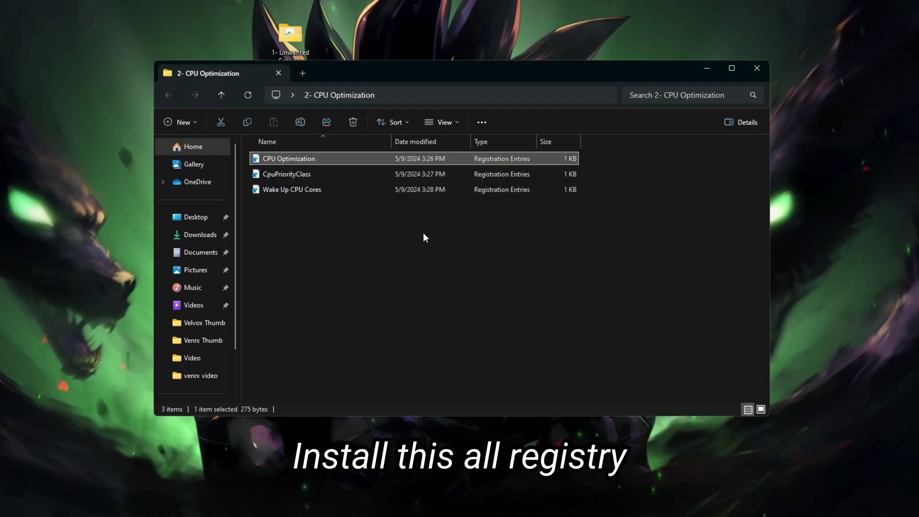
# Add the CpuPriorityClass and Wake Up CPU Cores files to the registry and close the 2- CPU Optimization folder
pyautogui.doubleClick(314, 177)
pyautogui.click(430, 354)
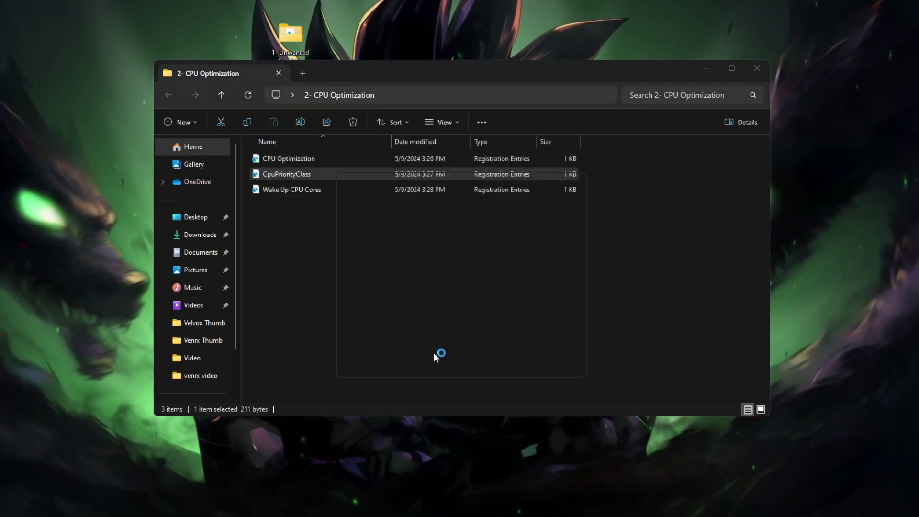
pyautogui.click(505, 267)
pyautogui.press('Return')
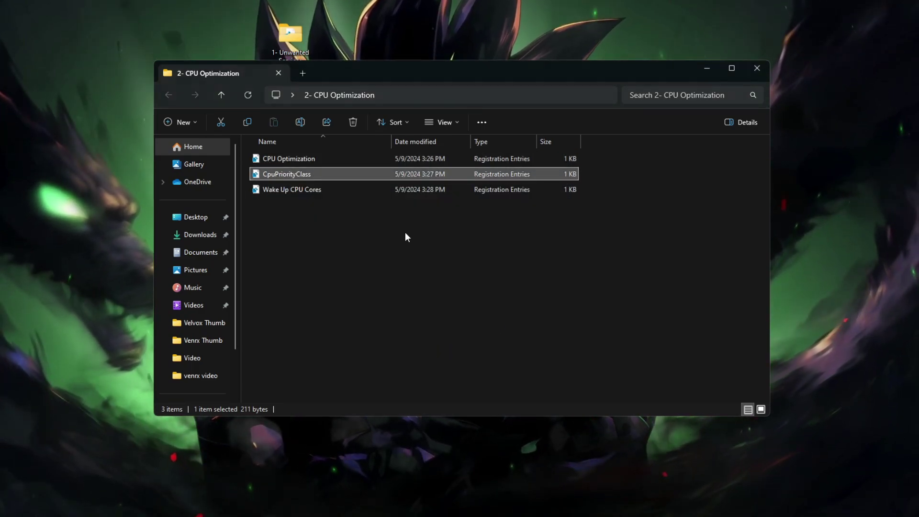
pyautogui.doubleClick(315, 189)
pyautogui.click(422, 353)
pyautogui.click(505, 268)
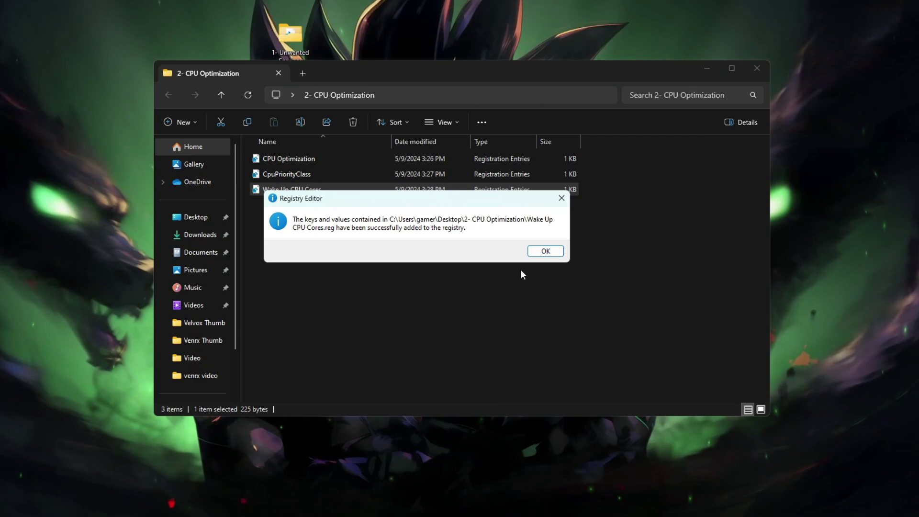
pyautogui.click(545, 250)
pyautogui.click(756, 75)
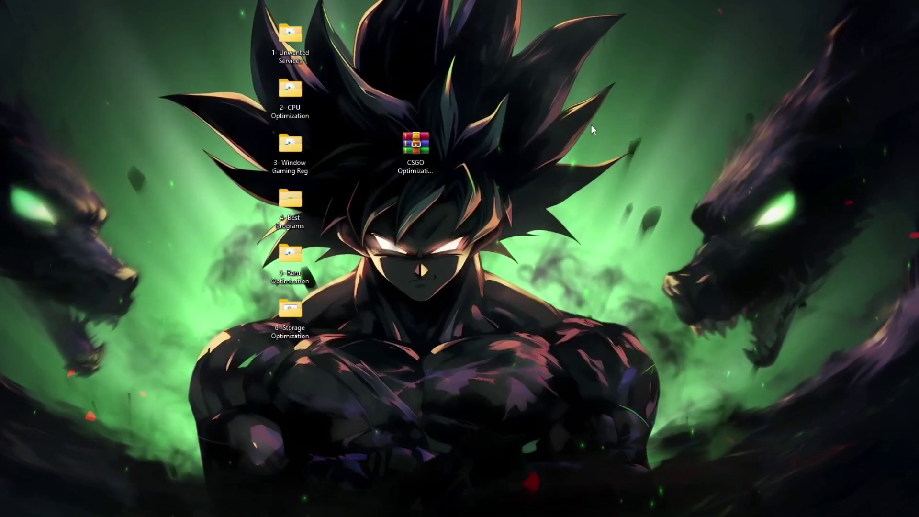
# Open the 3- Window Gaming Reg folder and add its CPU Perfromance Boost file to the registry
pyautogui.doubleClick(294, 165)
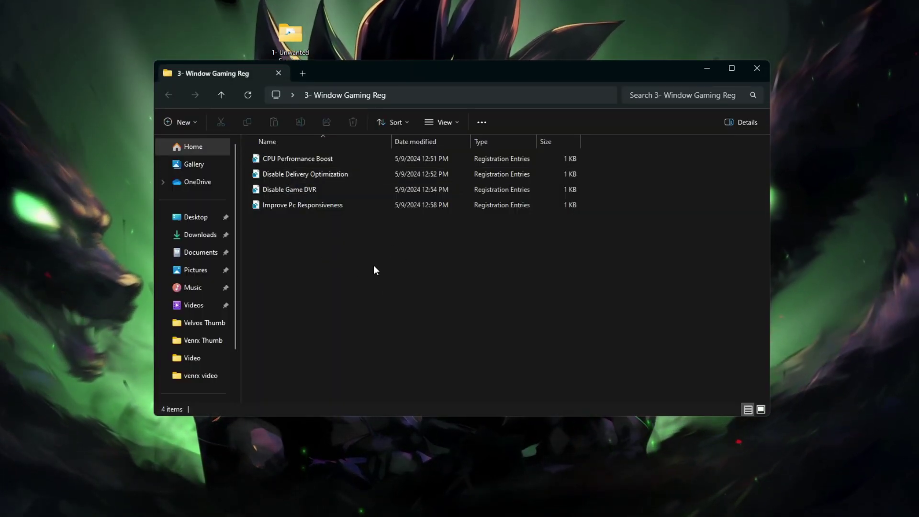
pyautogui.moveTo(388, 242); pyautogui.dragTo(286, 161)
pyautogui.click(297, 244)
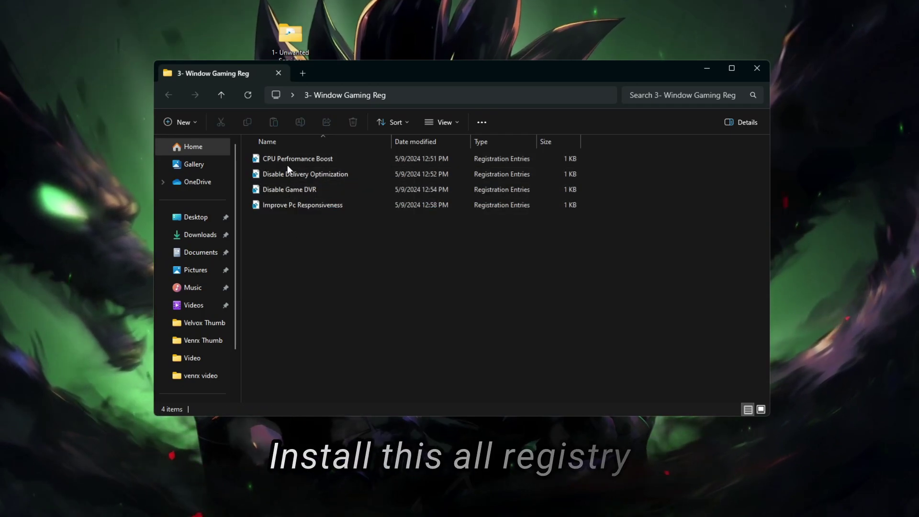
pyautogui.click(287, 162)
pyautogui.doubleClick(287, 163)
pyautogui.click(414, 351)
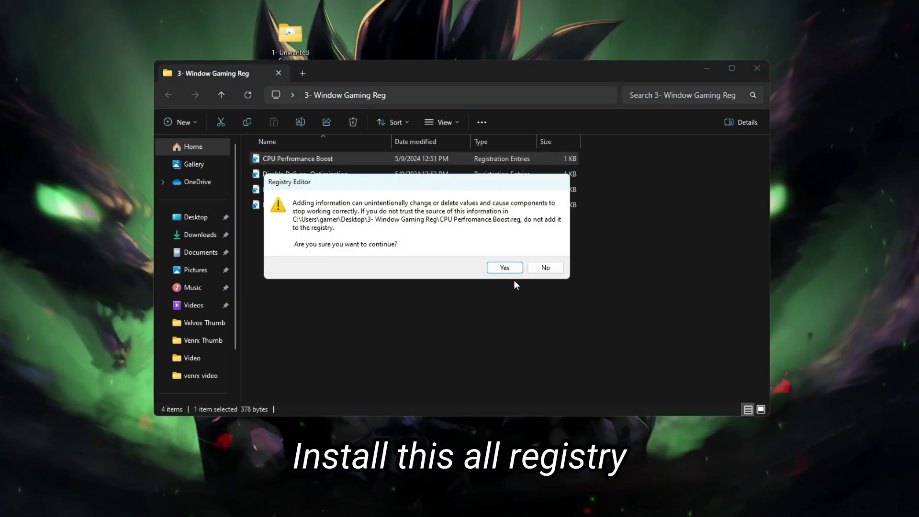
pyautogui.click(507, 268)
pyautogui.click(545, 251)
# Add the Disable Delivery Optimization and Disable Game DVR files to the registry
pyautogui.doubleClick(334, 175)
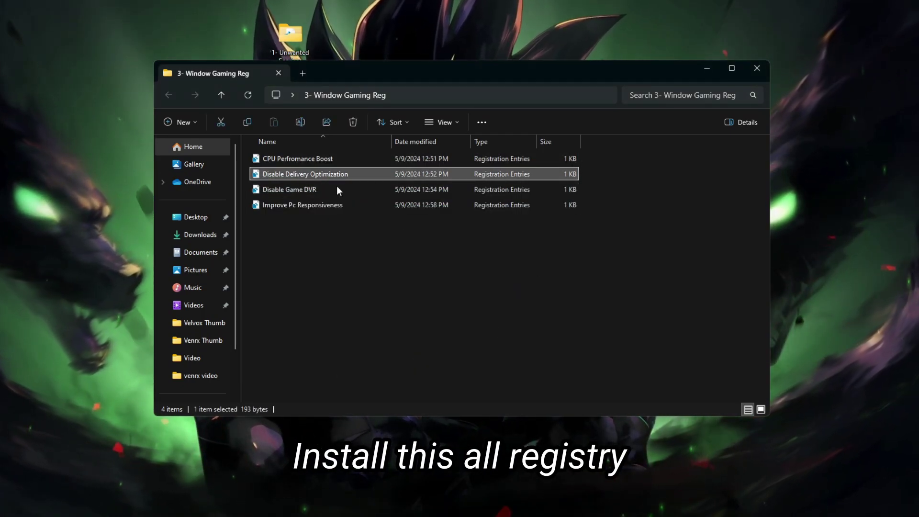
pyautogui.click(412, 355)
pyautogui.click(504, 268)
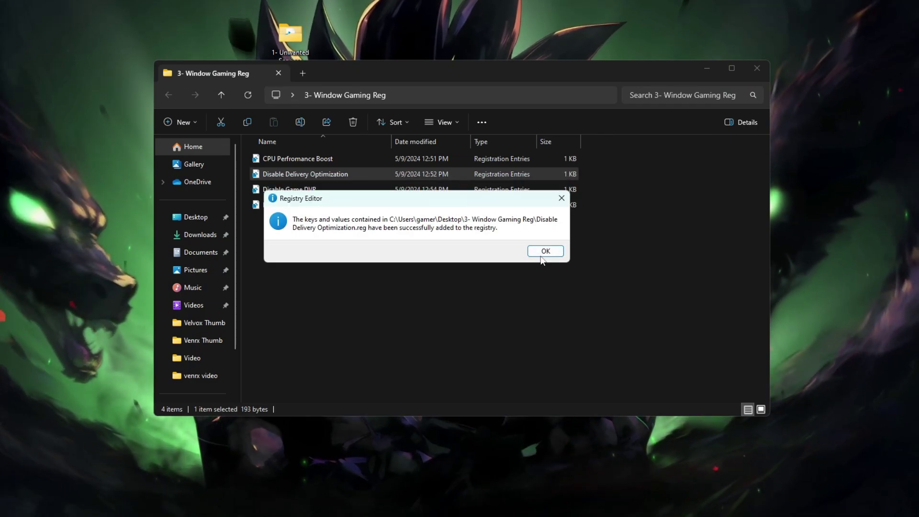
pyautogui.click(545, 251)
pyautogui.click(318, 190)
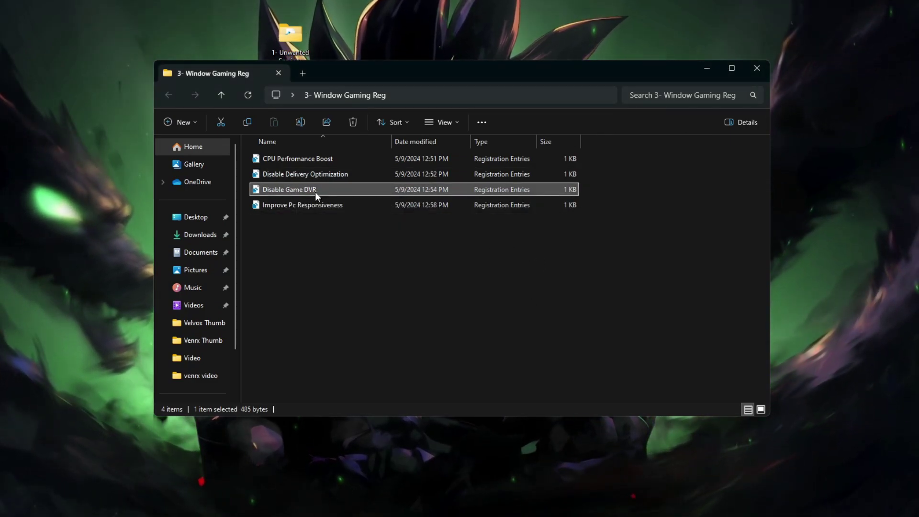
pyautogui.doubleClick(314, 190)
pyautogui.click(410, 355)
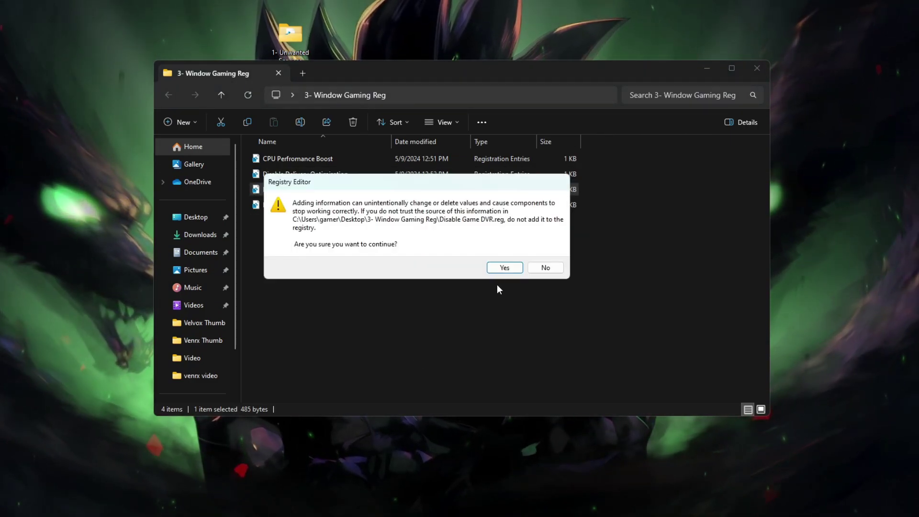
pyautogui.click(504, 268)
pyautogui.click(544, 251)
# Add the Improve Pc Responsiveness file to the registry and close the 3- Window Gaming Reg folder
pyautogui.doubleClick(317, 205)
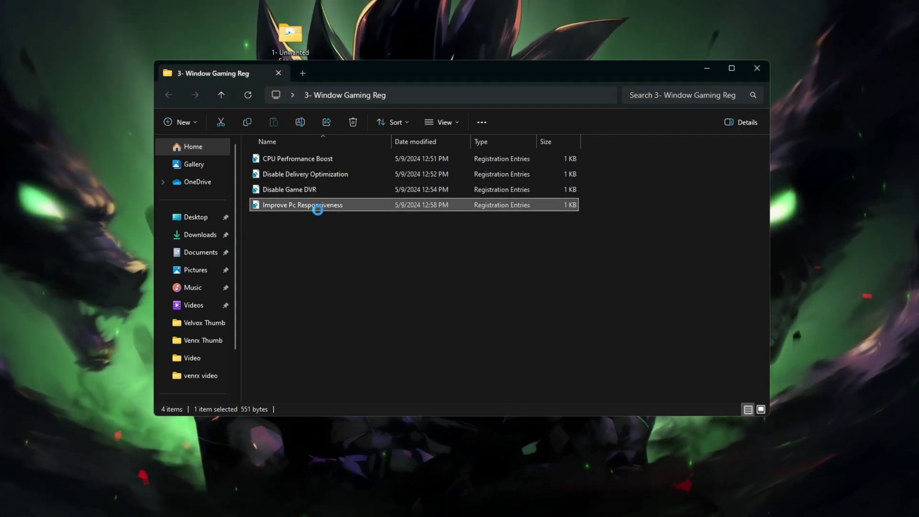
pyautogui.click(411, 355)
pyautogui.click(504, 267)
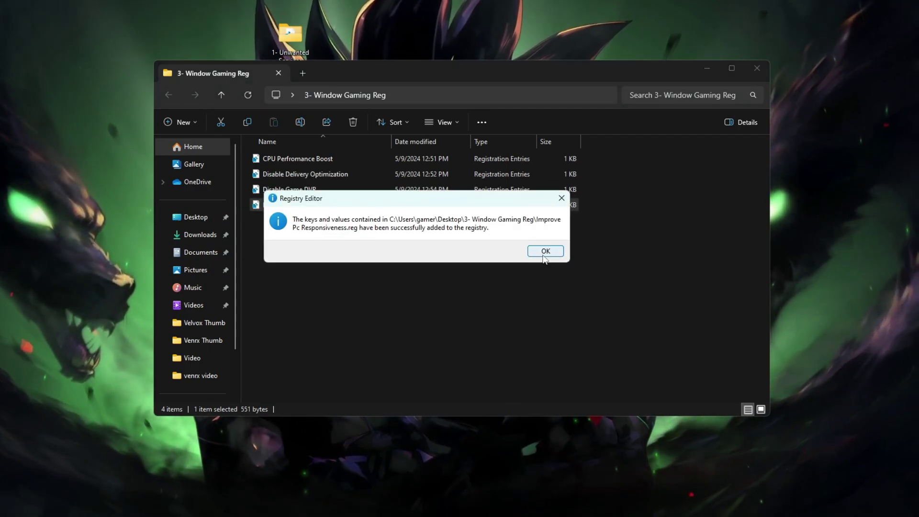
pyautogui.click(543, 250)
pyautogui.click(755, 74)
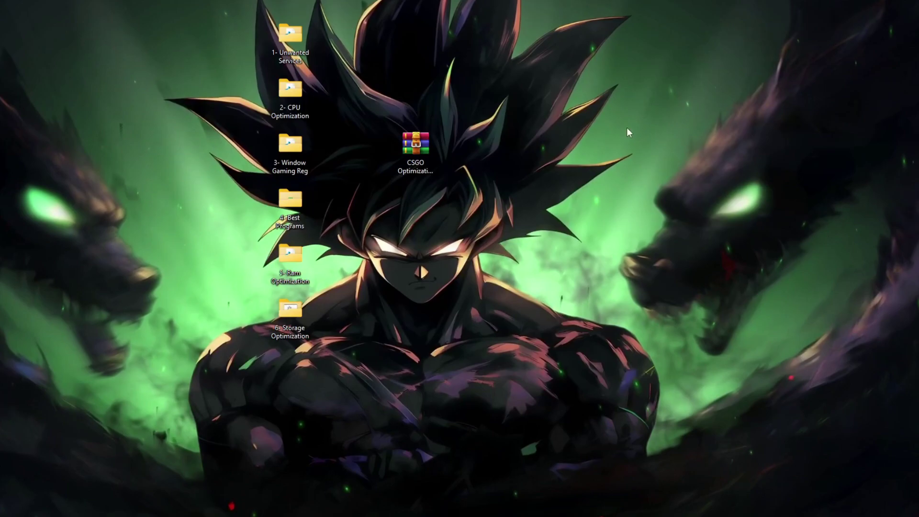
# Open the 4- Best Programs folder, run the MemReduct installer as administrator and accept its license agreement
pyautogui.doubleClick(292, 213)
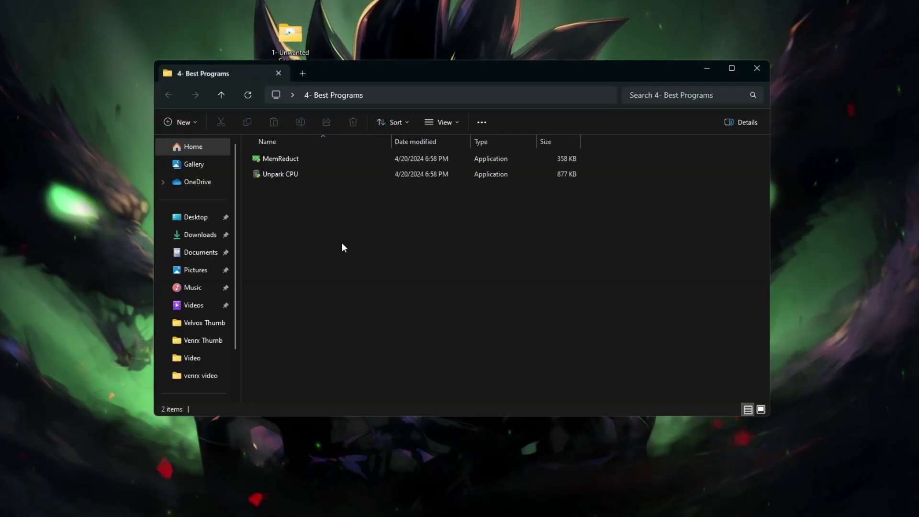
pyautogui.rightClick(309, 162)
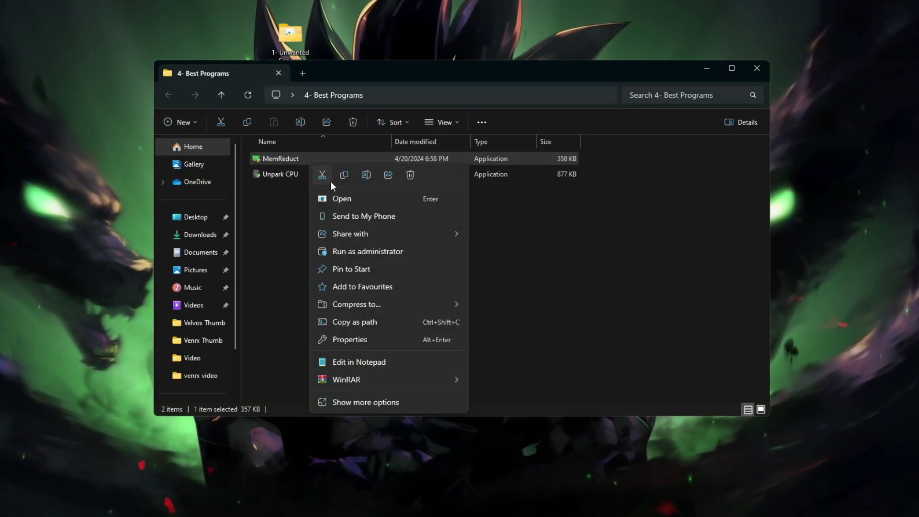
pyautogui.click(385, 253)
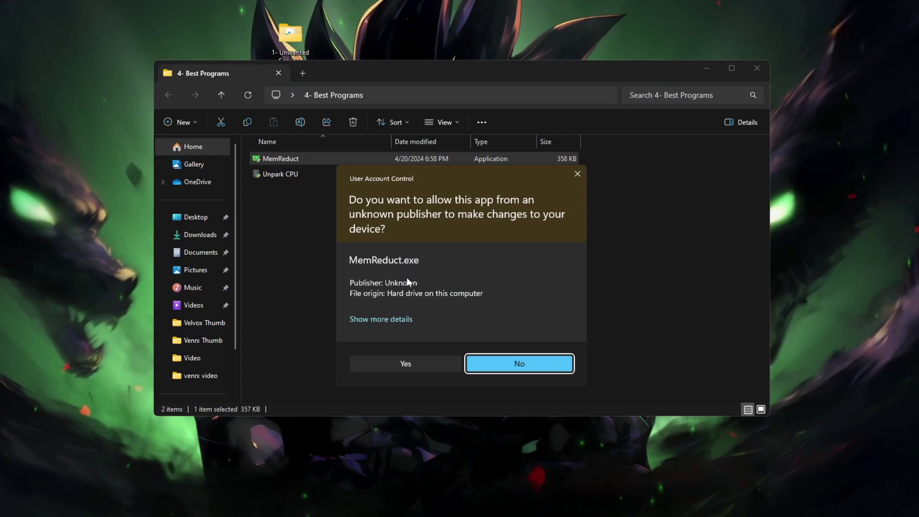
pyautogui.click(429, 363)
pyautogui.click(479, 339)
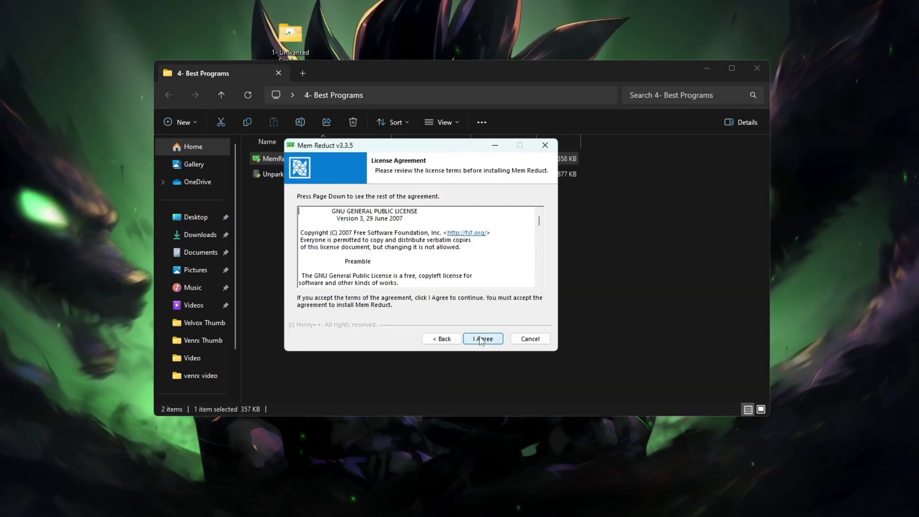
pyautogui.click(480, 339)
# Choose the Desktop as Mem Reduct's destination folder and browse the other available install locations
pyautogui.click(510, 275)
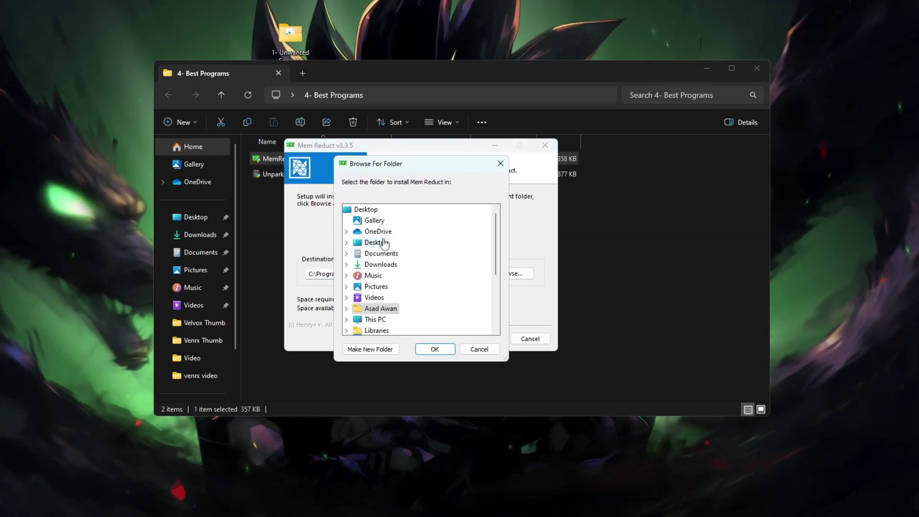
pyautogui.click(435, 349)
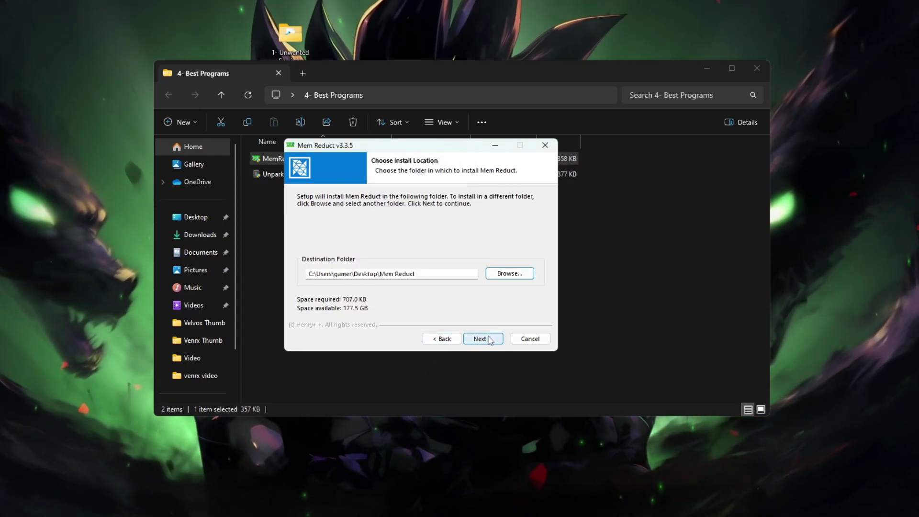
pyautogui.click(493, 275)
pyautogui.scroll(-3, 363, 296)
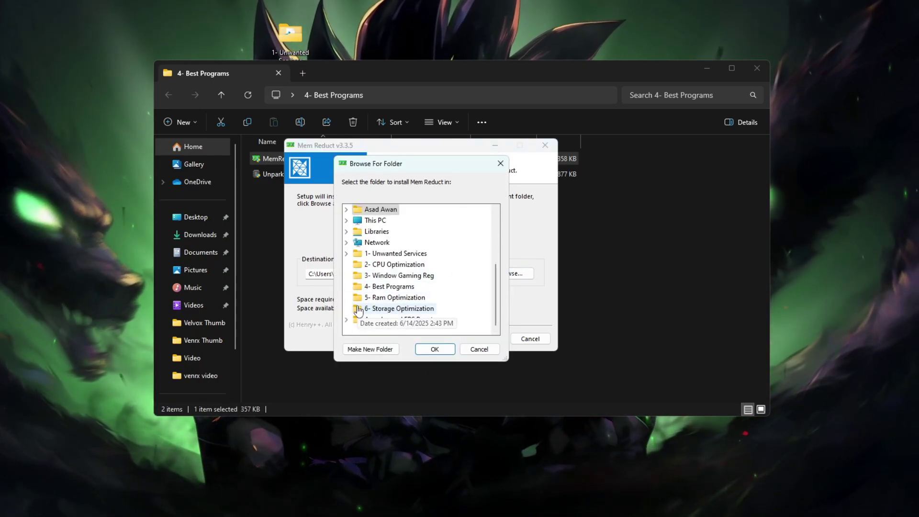
pyautogui.click(346, 221)
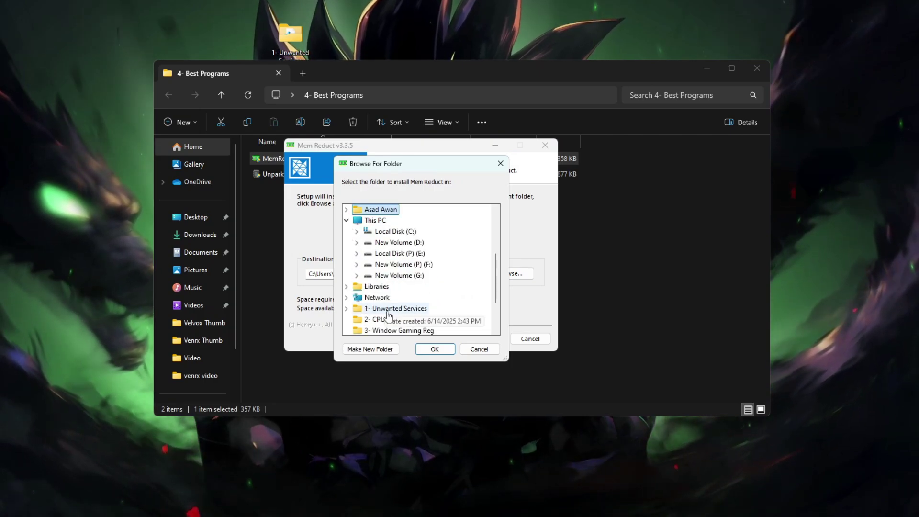
pyautogui.scroll(-2, 393, 327)
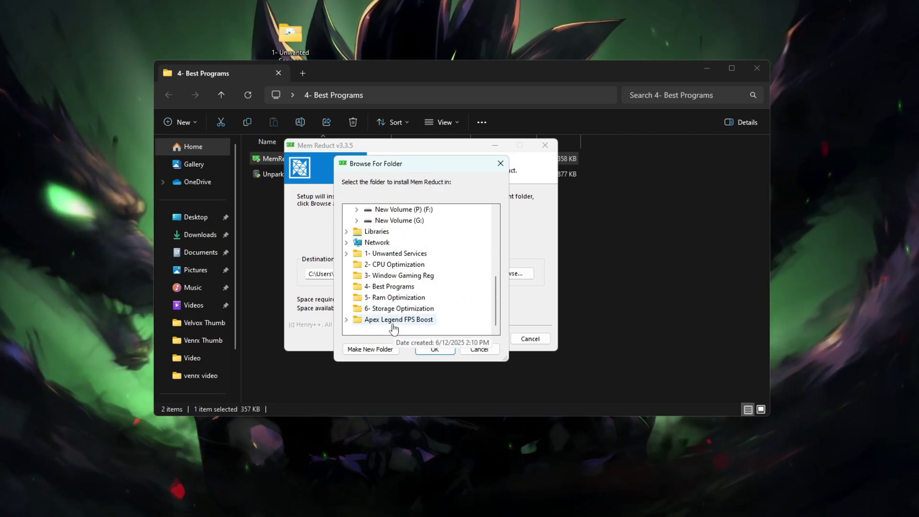
pyautogui.click(434, 349)
# Complete the Mem Reduct installation and launch the program from the final setup page
pyautogui.click(482, 339)
pyautogui.click(482, 338)
pyautogui.click(482, 338)
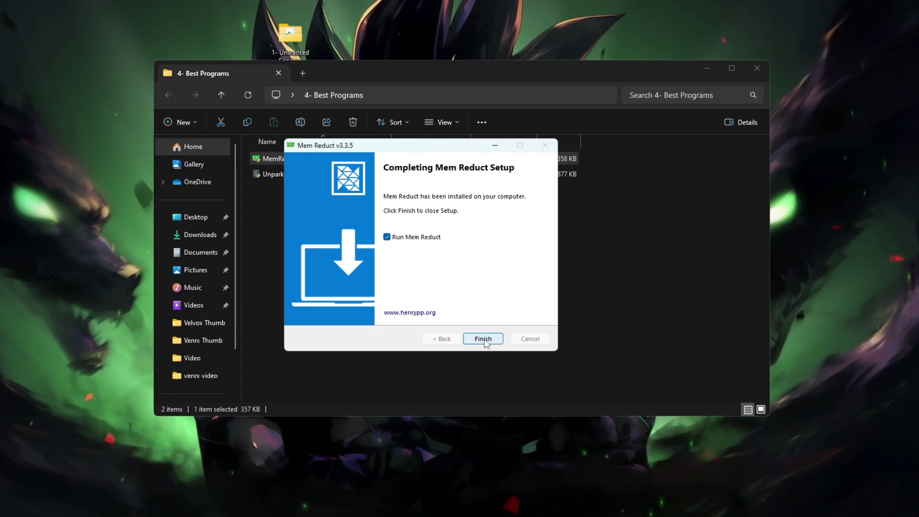
pyautogui.click(484, 339)
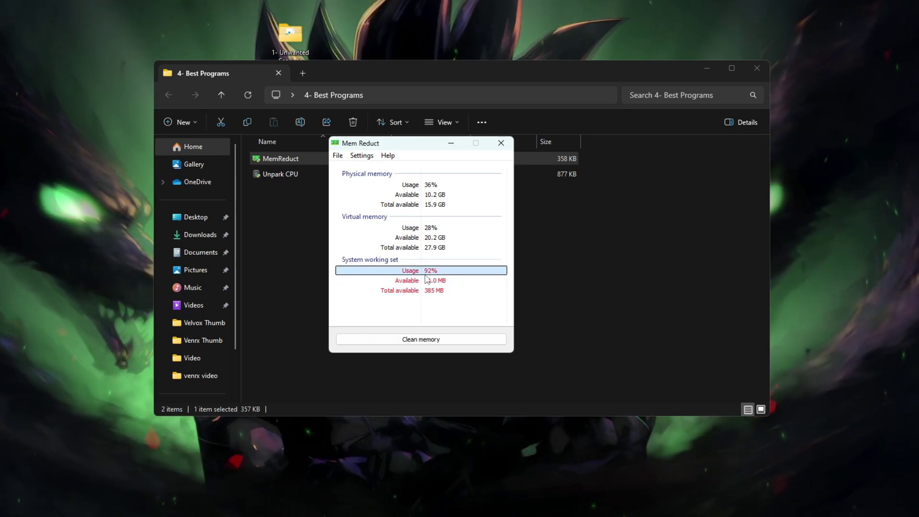
# Clean the memory with Mem Reduct and close its window
pyautogui.click(434, 338)
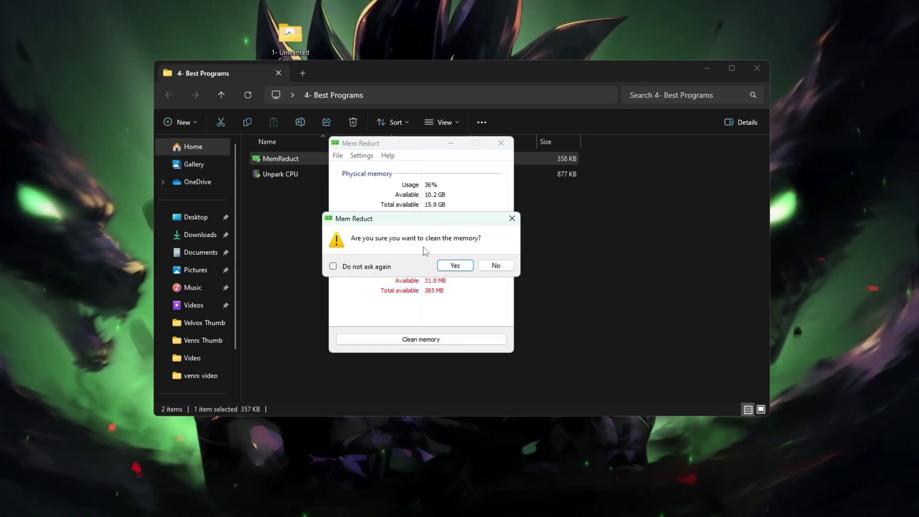
pyautogui.click(455, 265)
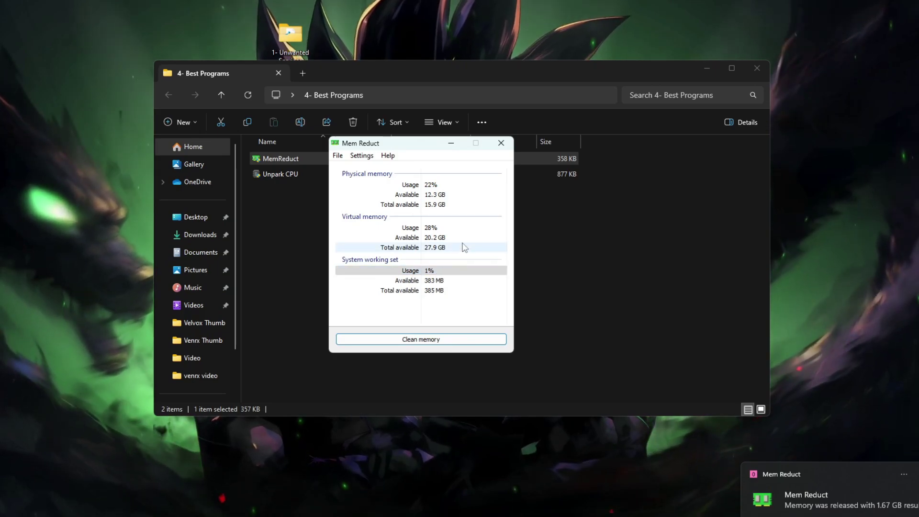
pyautogui.click(500, 142)
# Run Unpark CPU as administrator and set its system power plan to High performance
pyautogui.click(314, 179)
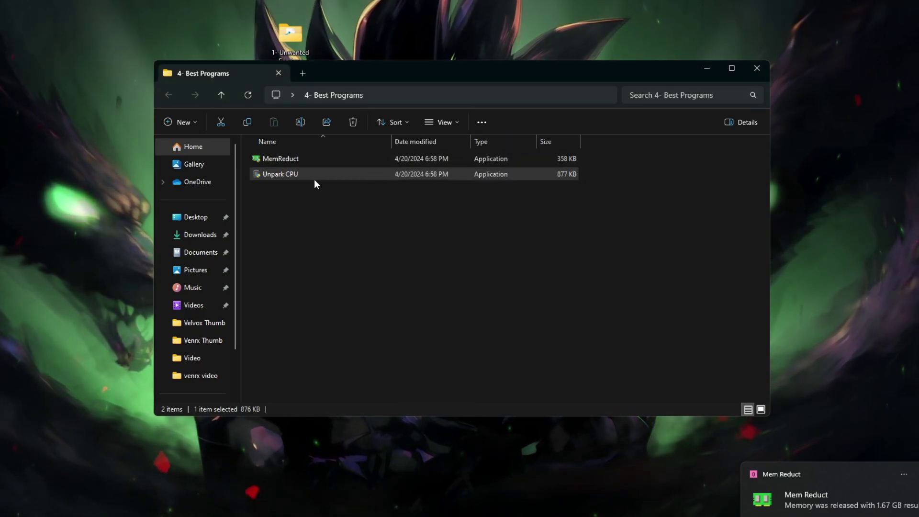
pyautogui.rightClick(314, 179)
pyautogui.click(374, 266)
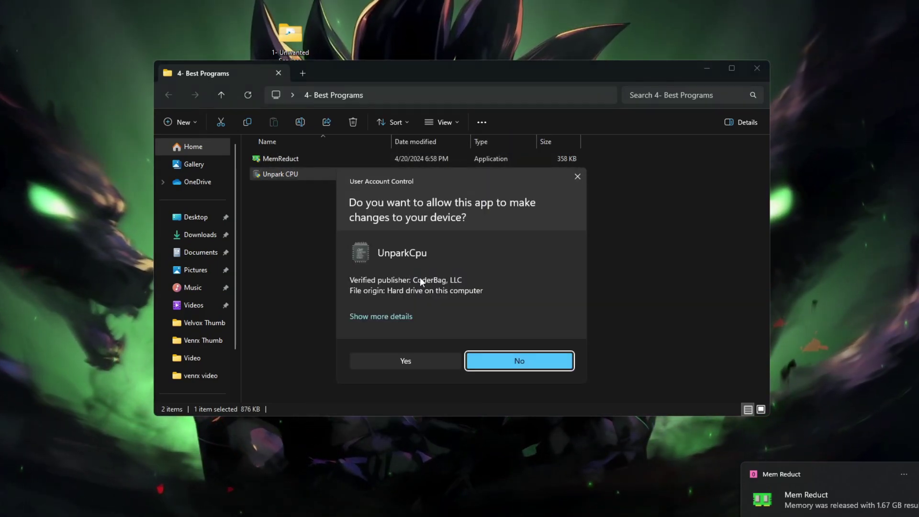
pyautogui.click(444, 360)
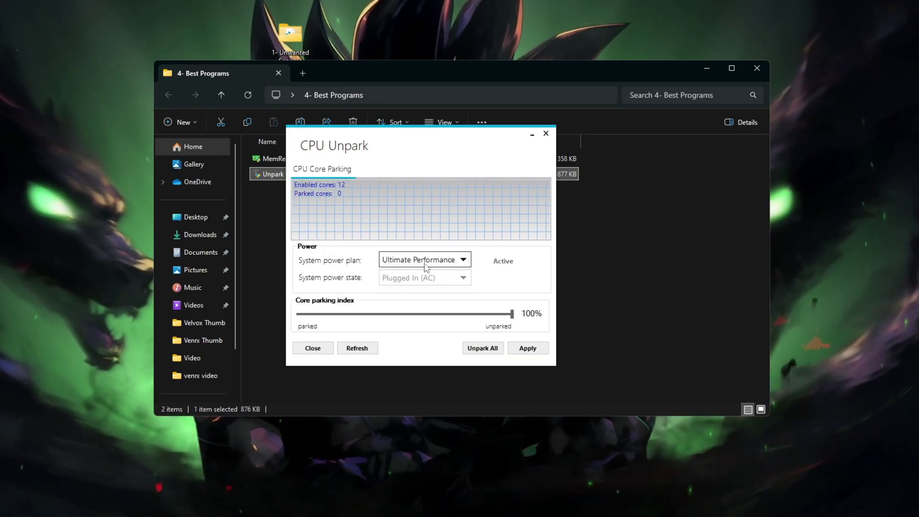
pyautogui.click(424, 260)
pyautogui.click(410, 286)
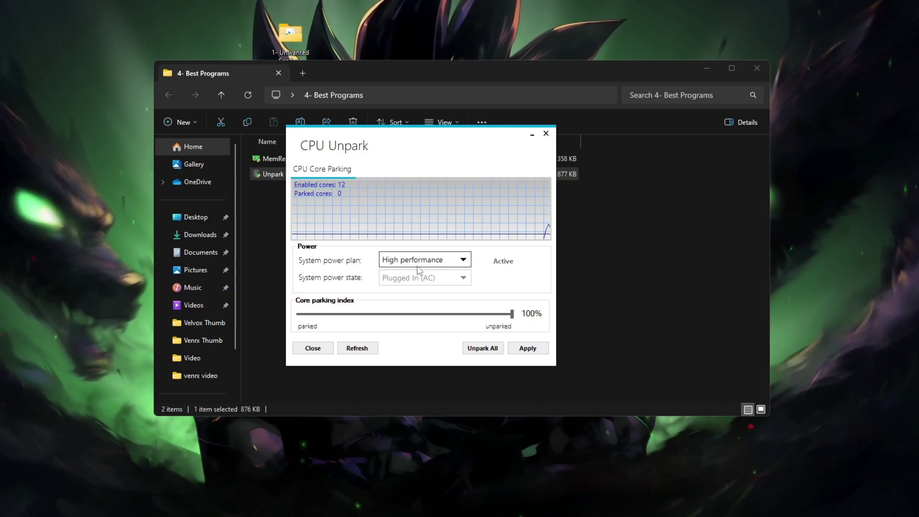
# Unpark all CPU cores and close both CPU Unpark and the 4- Best Programs folder
pyautogui.click(493, 347)
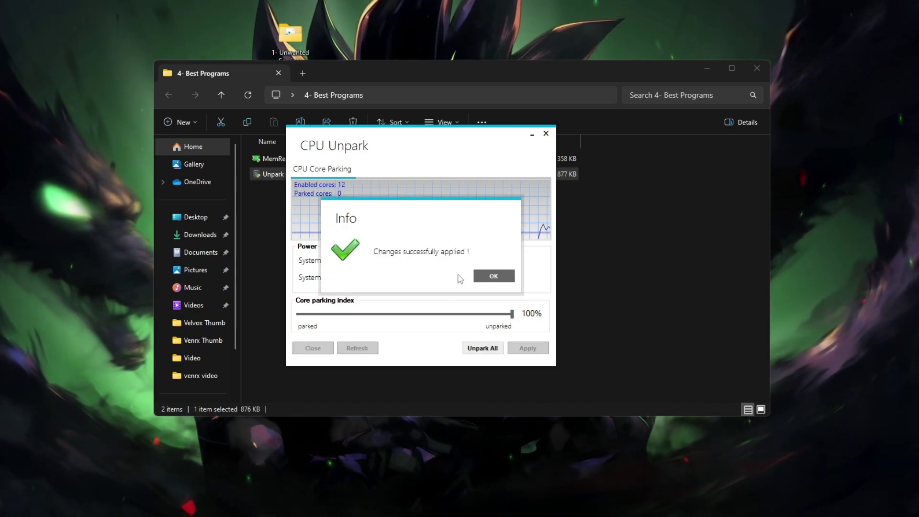
pyautogui.click(479, 275)
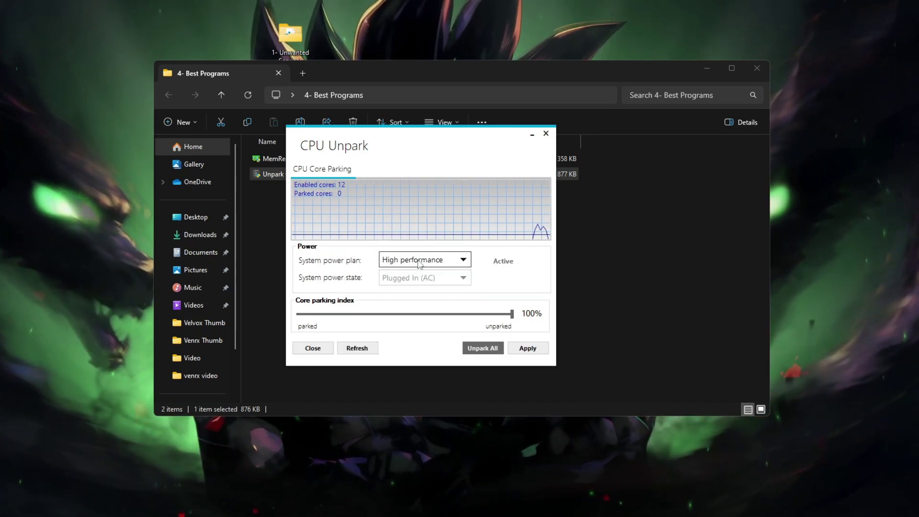
pyautogui.click(546, 133)
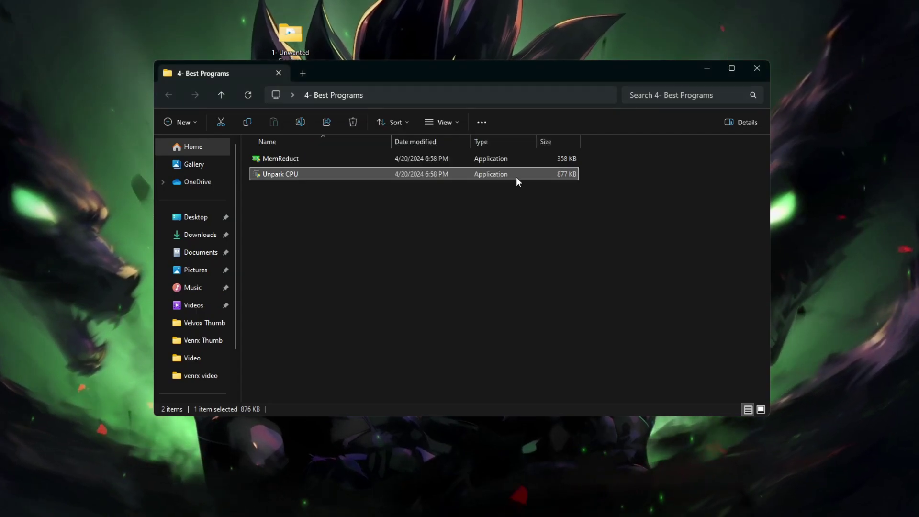
pyautogui.click(757, 69)
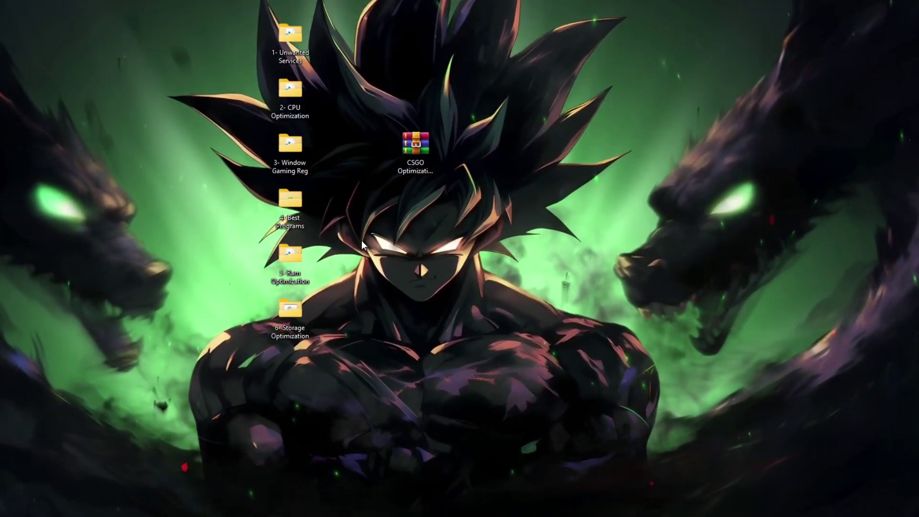
# Find and open Edit power plan in Windows, check the selected plan in Power Options, and close the window
pyautogui.press('super')
pyautogui.write('edit power plan')
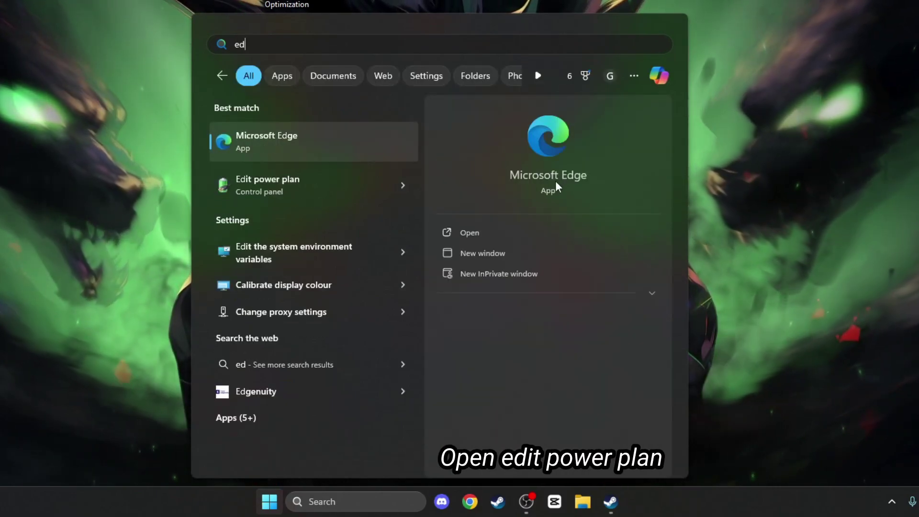
pyautogui.press('BackSpace')
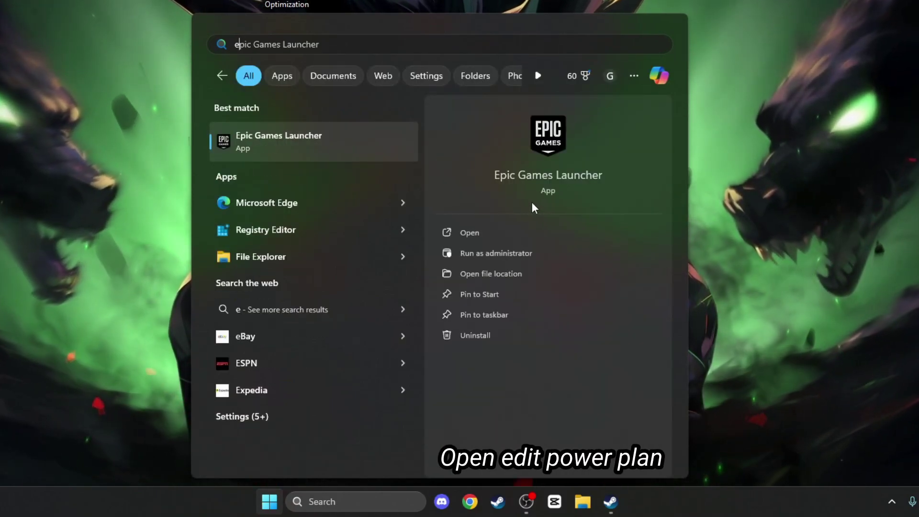
pyautogui.write('di')
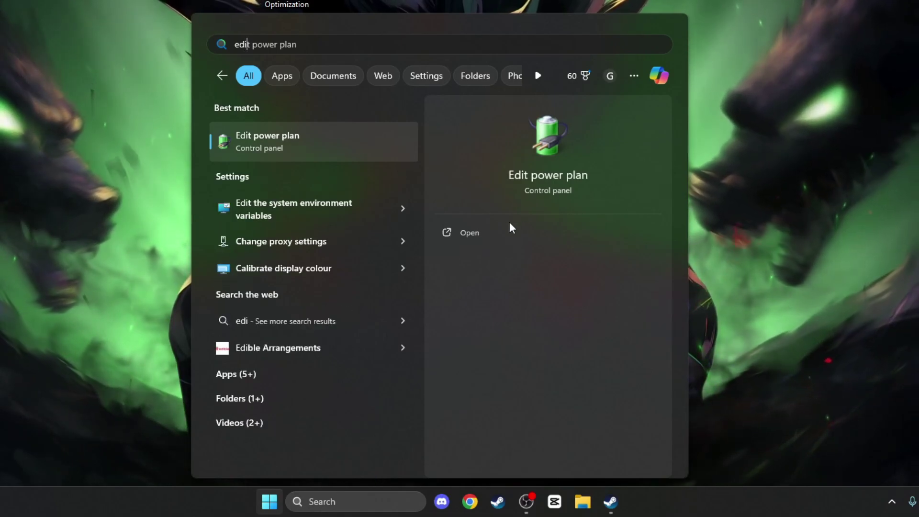
pyautogui.click(508, 228)
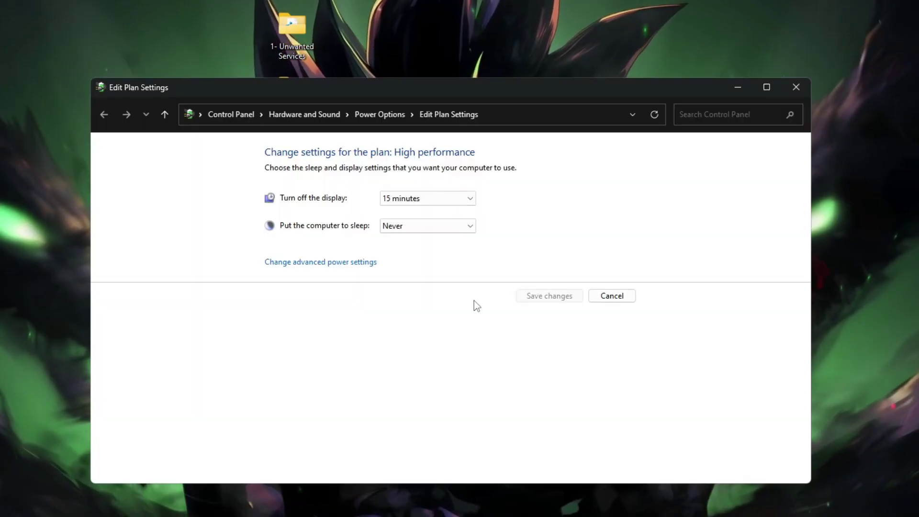
pyautogui.click(379, 113)
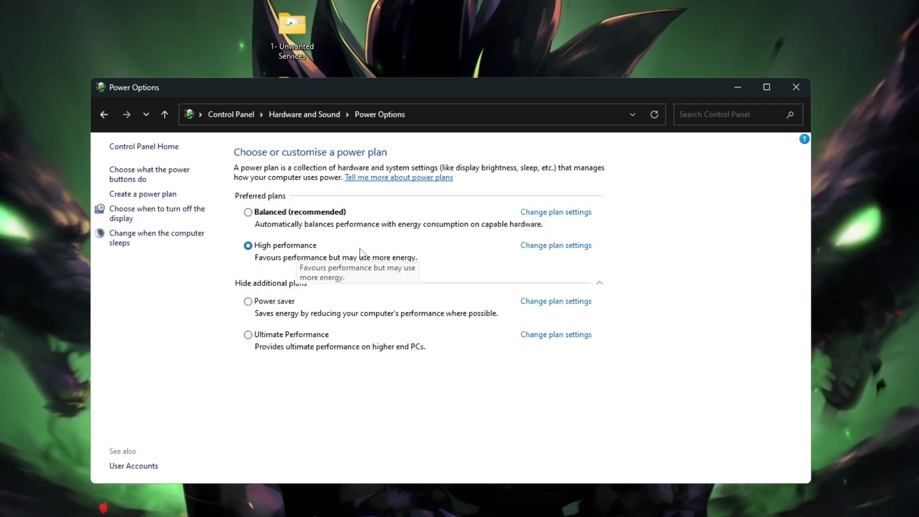
pyautogui.click(796, 87)
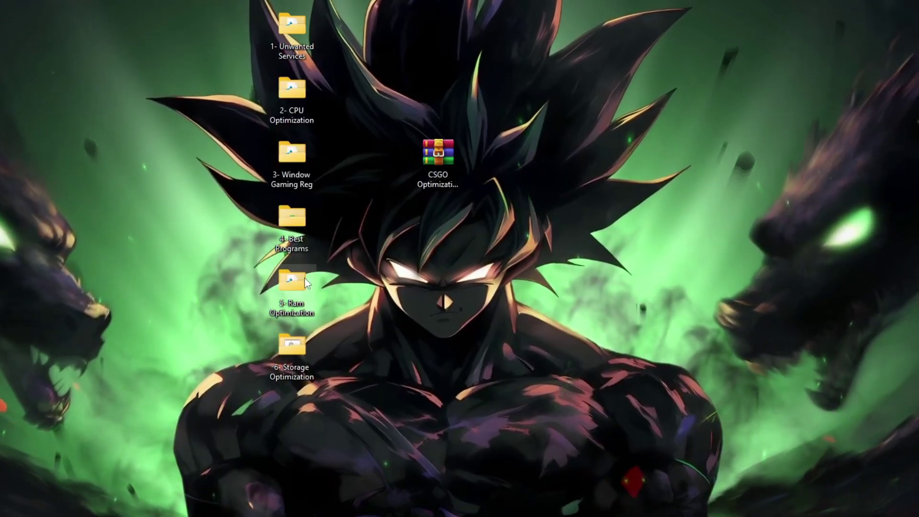
# Open the 5- Ram Optimization folder and check the installed memory capacity in Task Manager
pyautogui.doubleClick(301, 279)
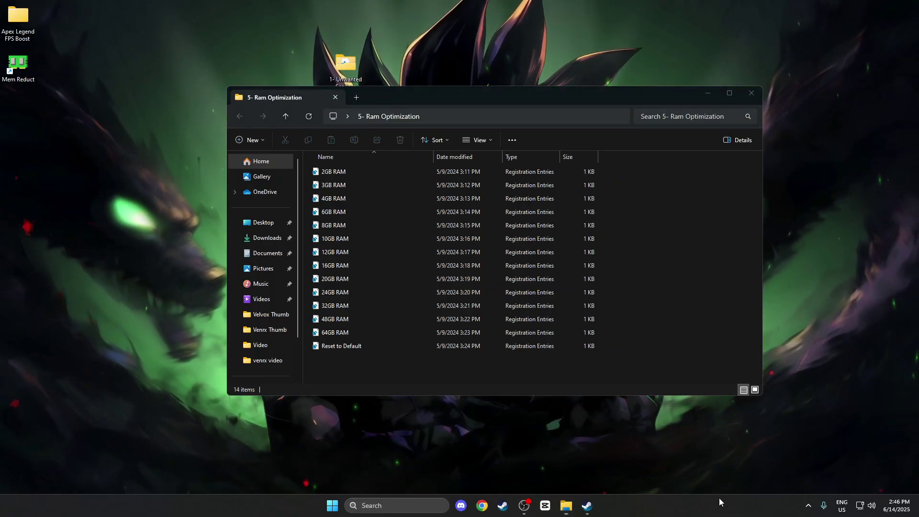
pyautogui.rightClick(719, 497)
pyautogui.click(735, 467)
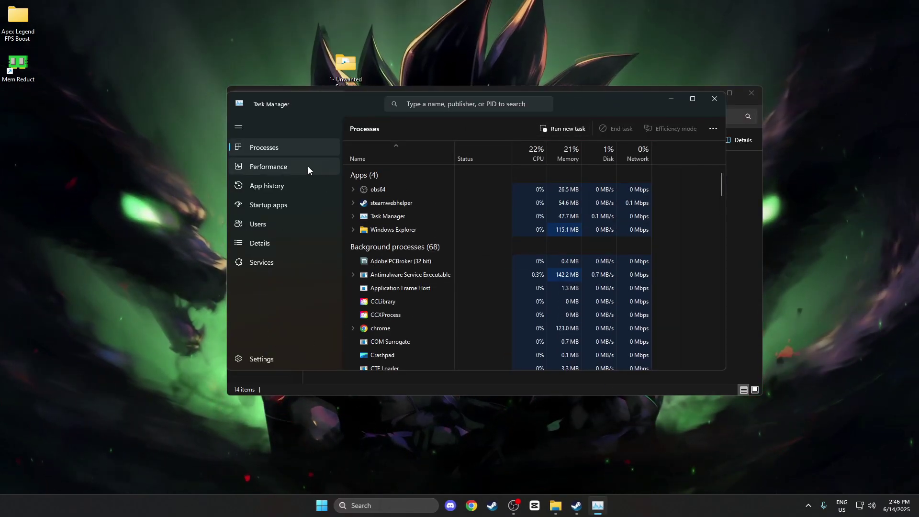
pyautogui.click(308, 166)
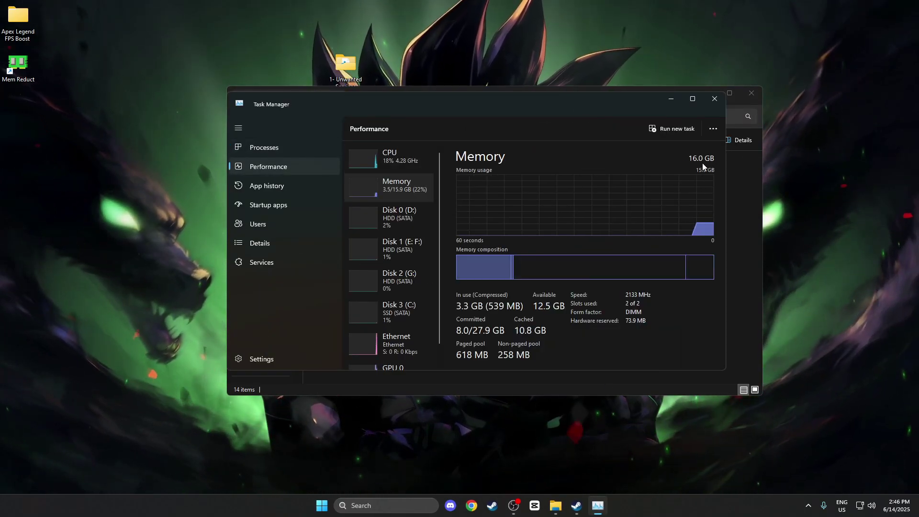
pyautogui.click(713, 99)
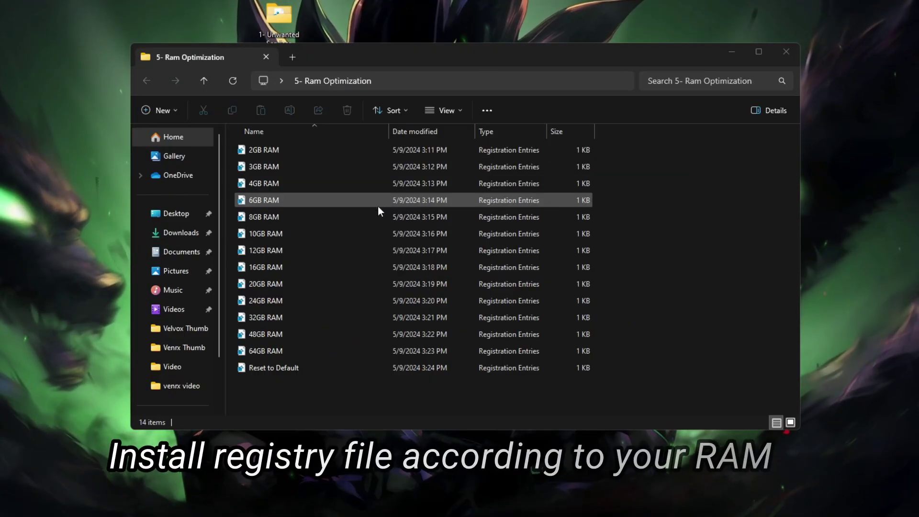
# Add the 16GB RAM file to the registry and close the 5- Ram Optimization folder
pyautogui.doubleClick(251, 266)
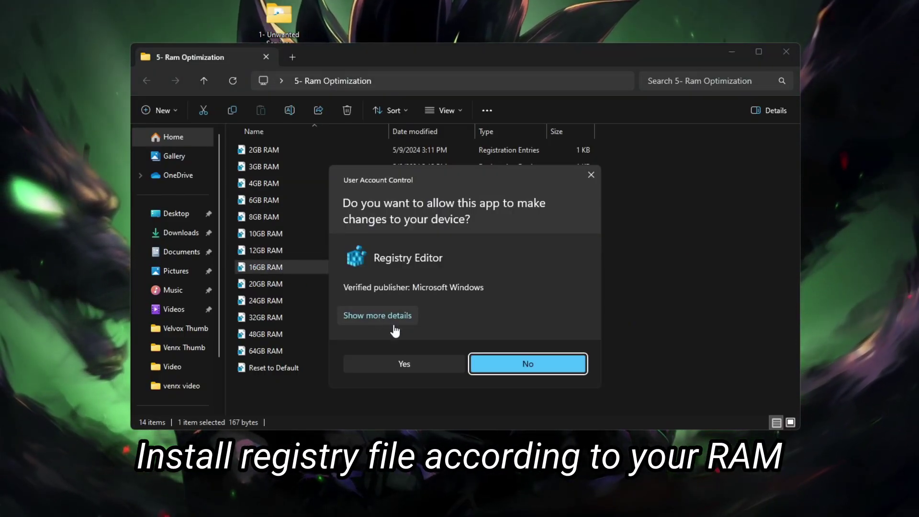
pyautogui.click(435, 365)
pyautogui.click(523, 264)
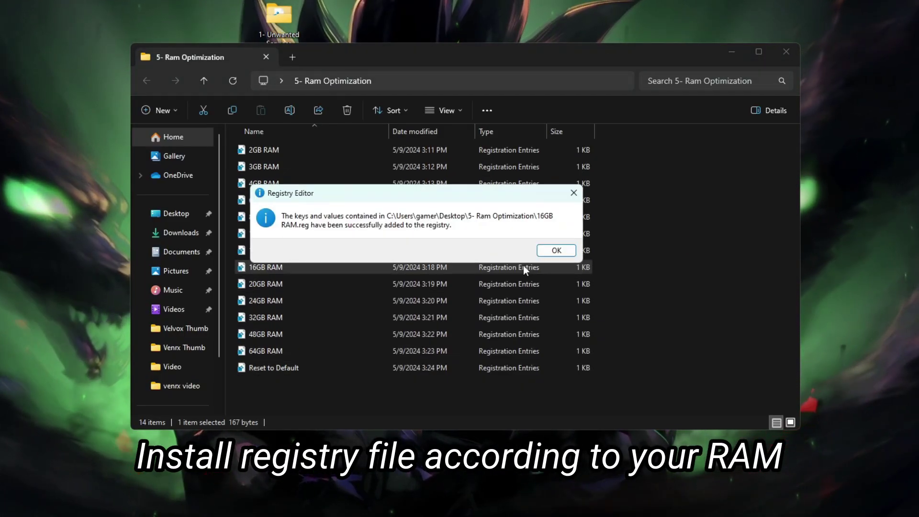
pyautogui.click(556, 250)
pyautogui.click(786, 51)
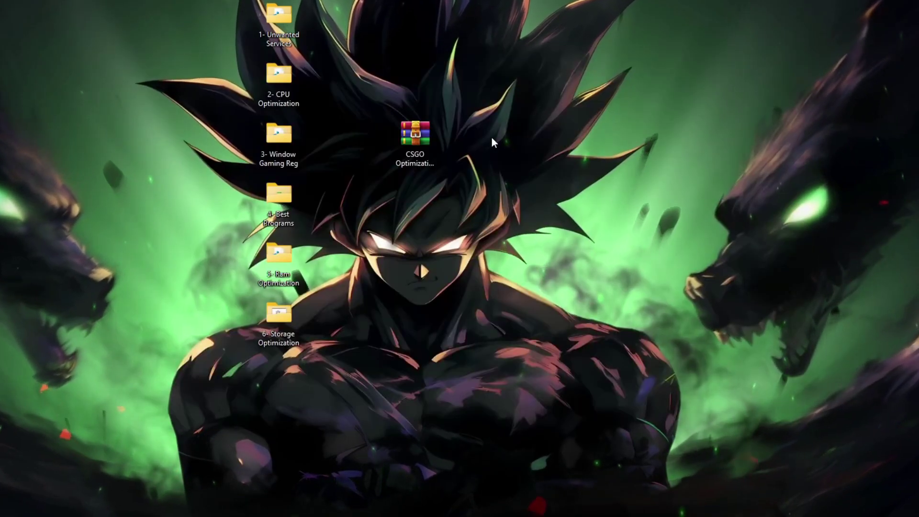
# Open the 6- Storage Optimization folder and run the Delete All Temp Files batch file as administrator
pyautogui.doubleClick(281, 315)
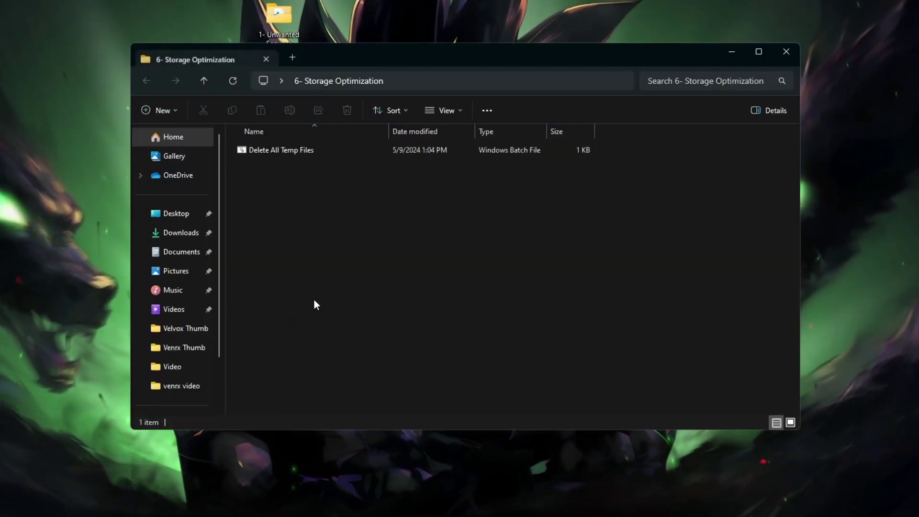
pyautogui.click(313, 152)
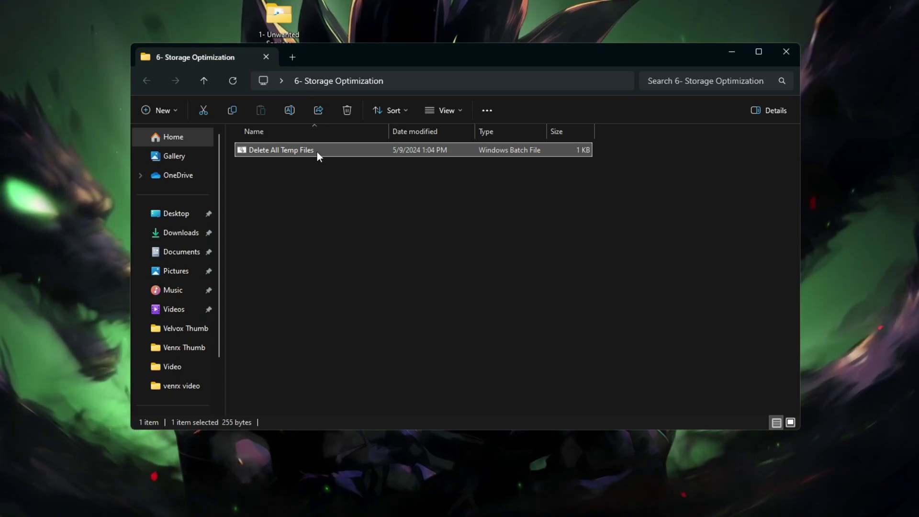
pyautogui.rightClick(317, 151)
pyautogui.click(366, 251)
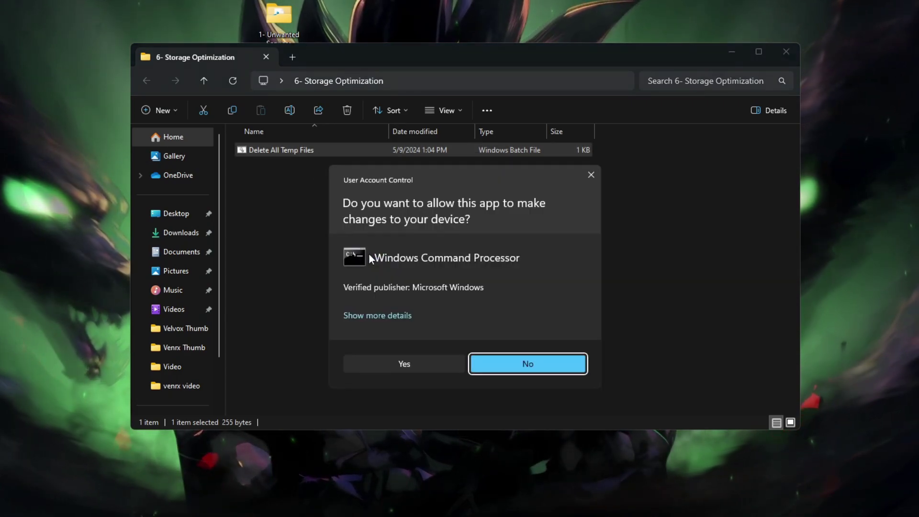
pyautogui.click(436, 355)
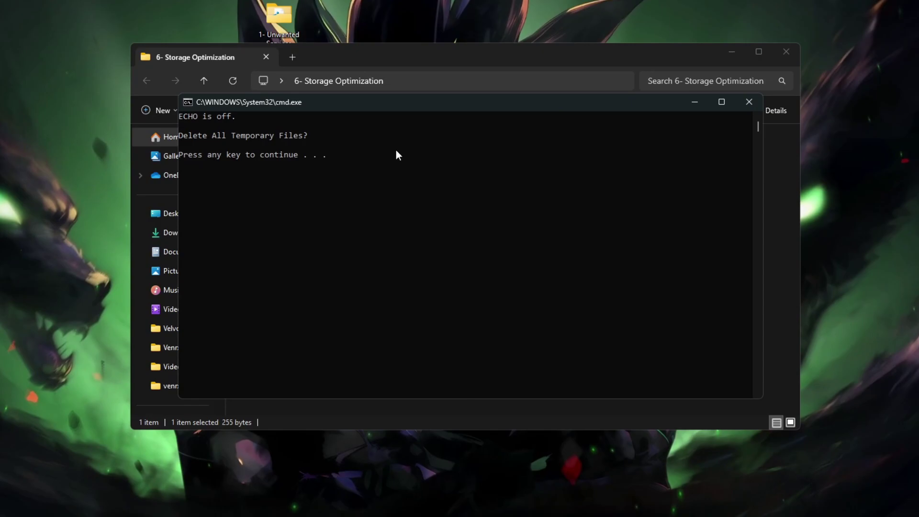
# Confirm deletion of all temporary files in the command window, dismiss the script, and close the 6- Storage Optimization folder
pyautogui.moveTo(360, 154); pyautogui.dragTo(261, 152)
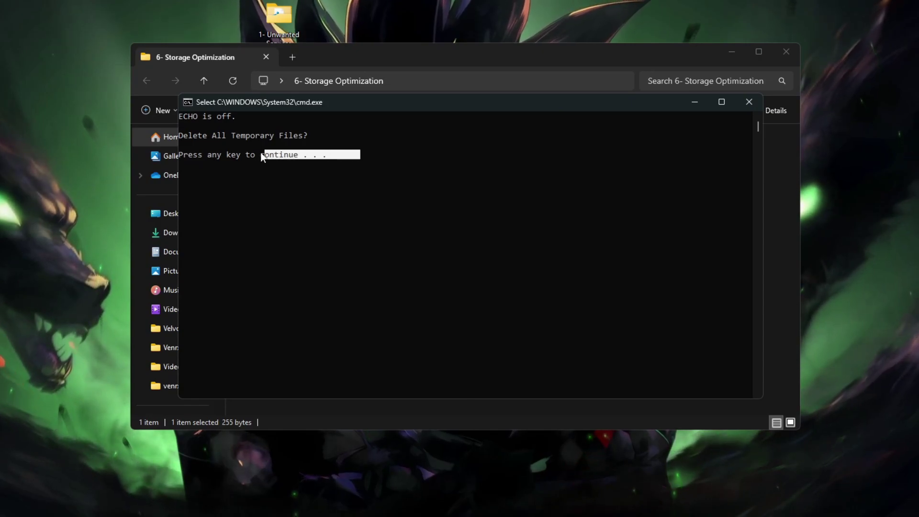
pyautogui.click(183, 159)
pyautogui.press('Return')
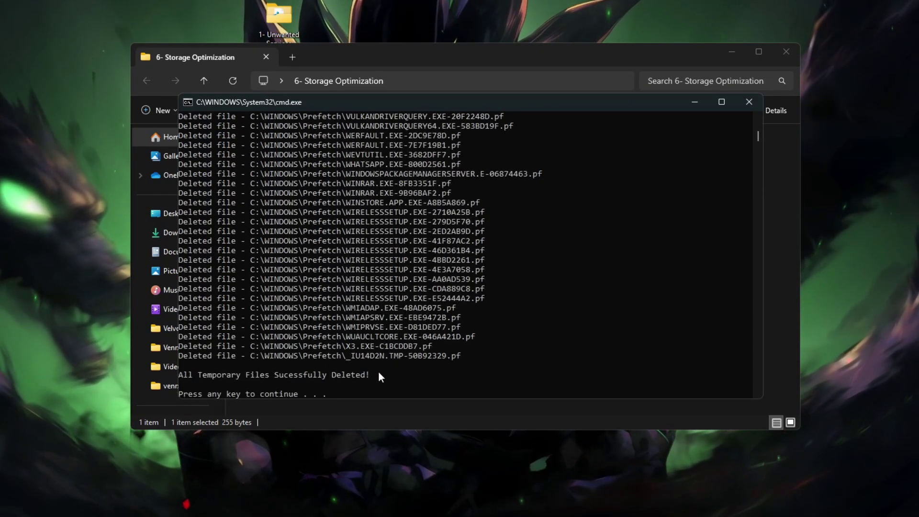
pyautogui.press('Return')
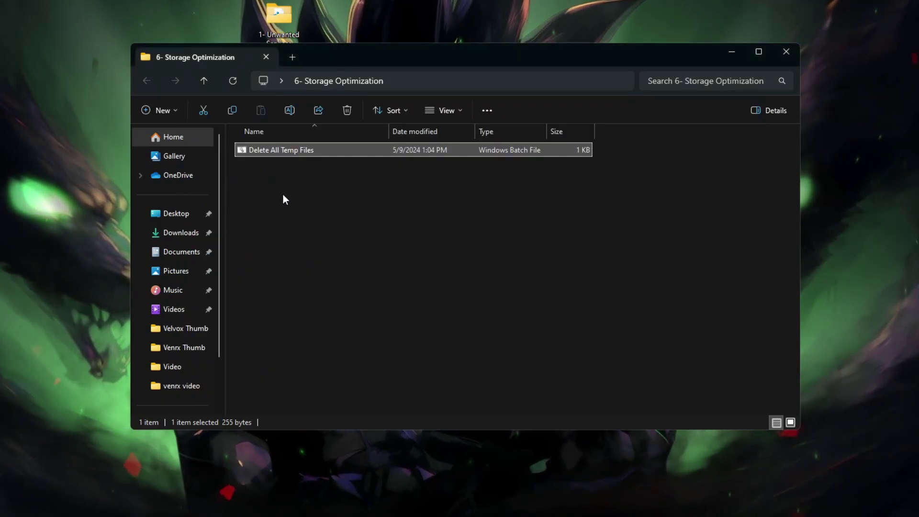
pyautogui.click(785, 52)
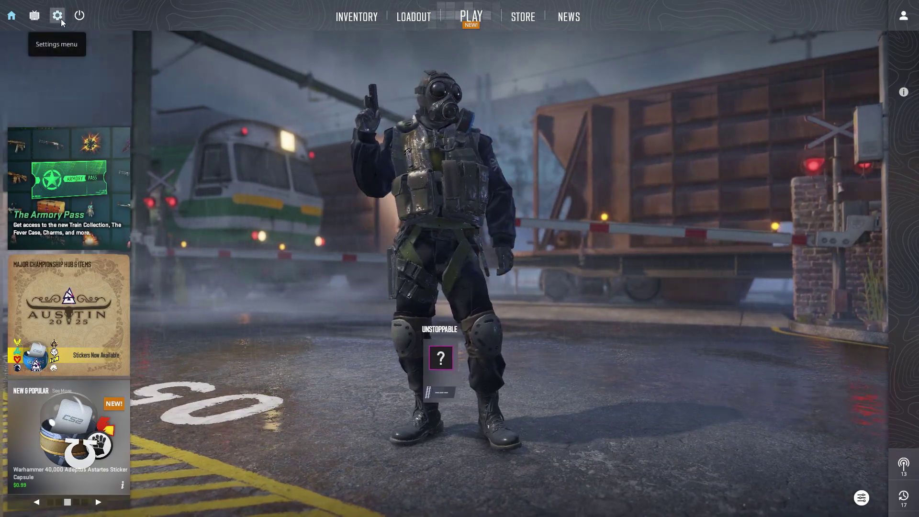
# Switch to Counter-Strike 2 and, in its video settings, use Fullscreen display mode, Widescreen 16:9 and a 1280x720 resolution
pyautogui.click(61, 19)
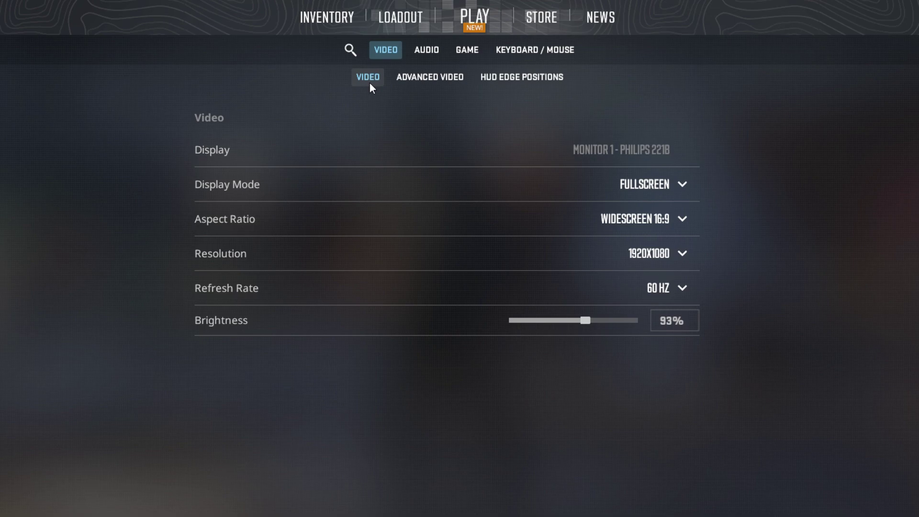
pyautogui.click(660, 191)
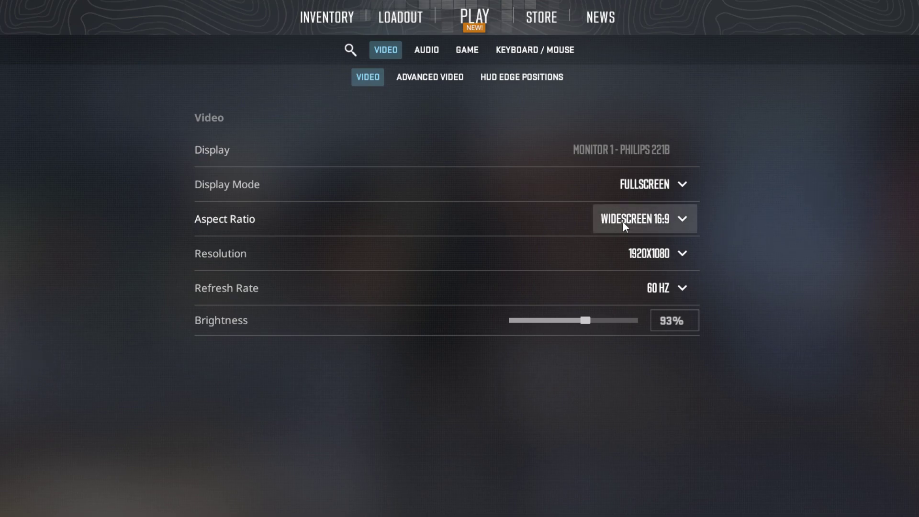
pyautogui.click(619, 272)
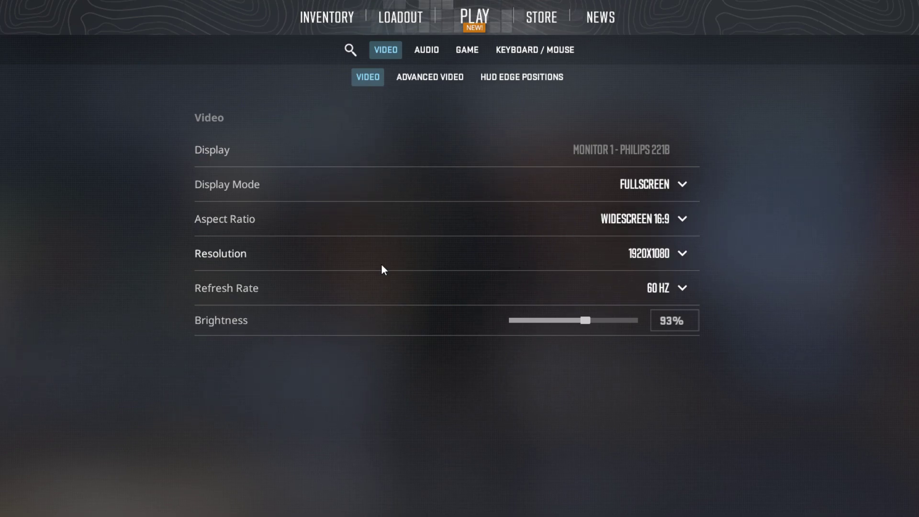
pyautogui.click(633, 256)
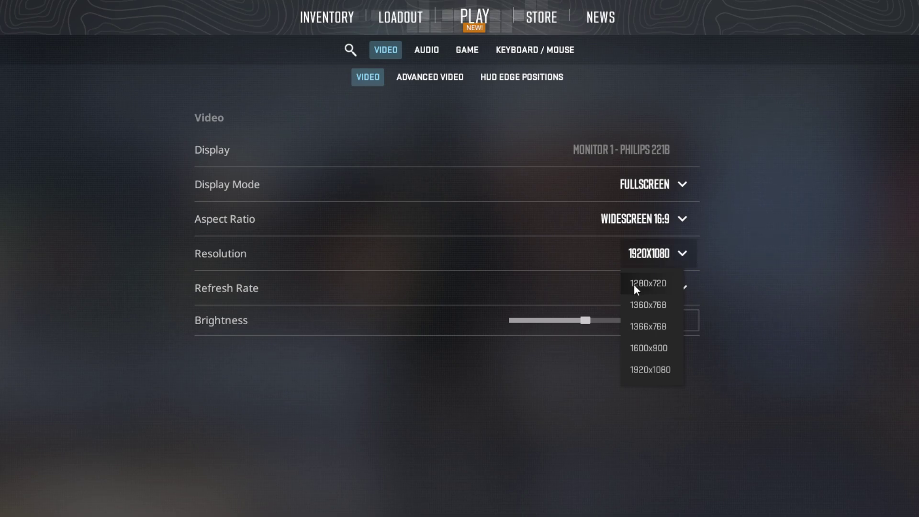
pyautogui.click(634, 283)
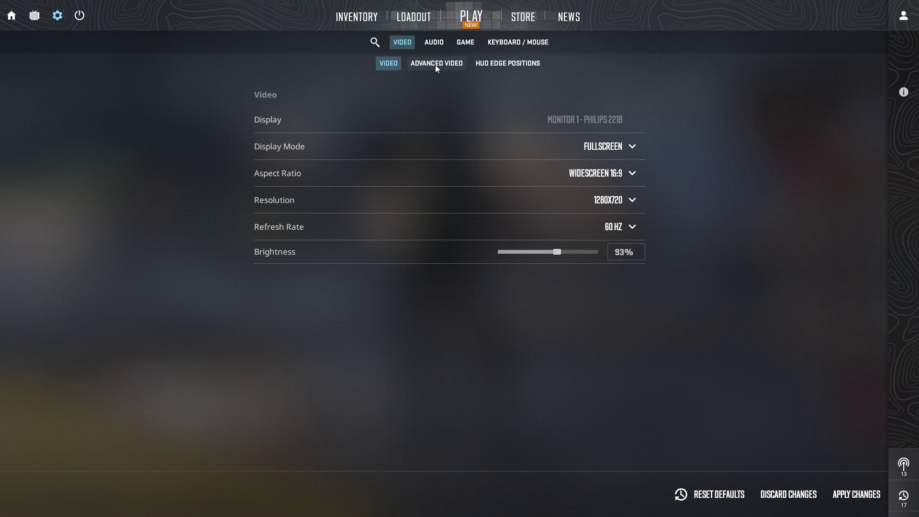
# In the advanced video settings, set V-Sync to Disabled and Boost Player Contrast to Enabled
pyautogui.click(436, 64)
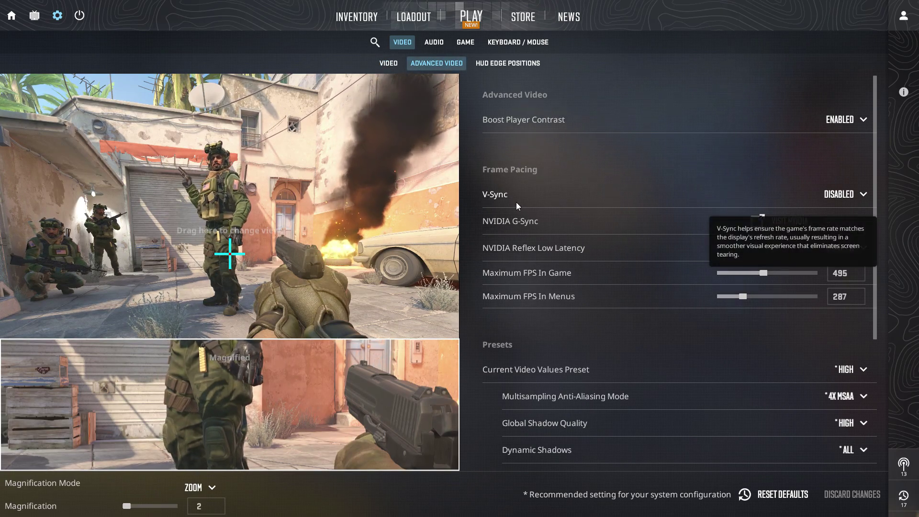
pyautogui.click(860, 199)
pyautogui.click(847, 214)
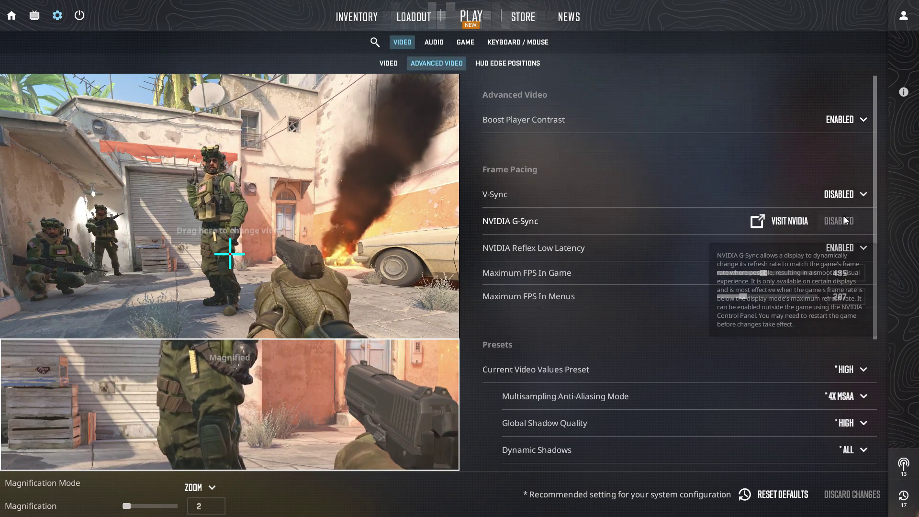
pyautogui.click(842, 120)
pyautogui.click(843, 156)
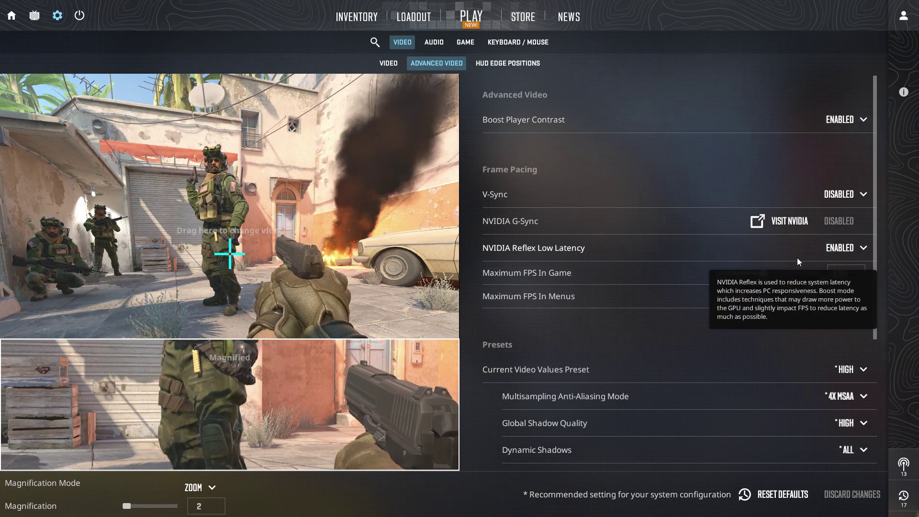
# Set NVIDIA Reflex Low Latency to Enabled + Boost and check the maximum FPS limits for game and menus
pyautogui.click(837, 254)
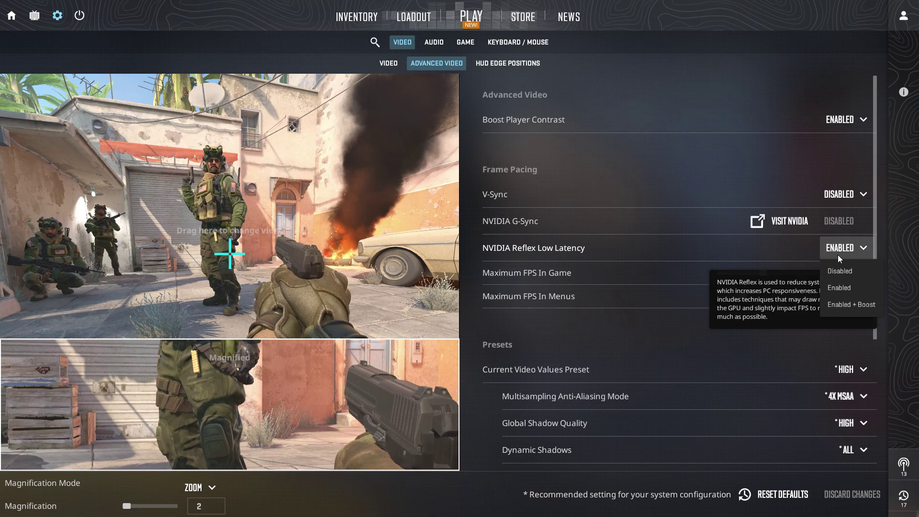
pyautogui.click(843, 305)
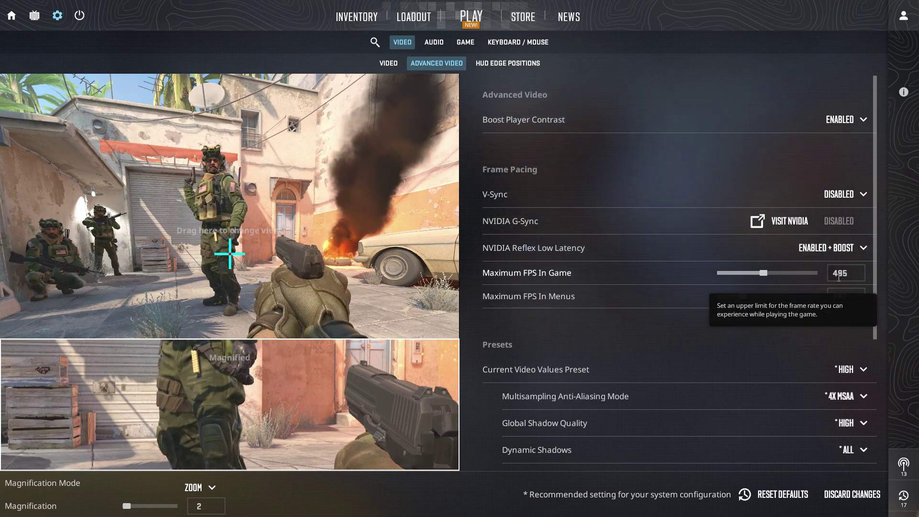
pyautogui.click(838, 276)
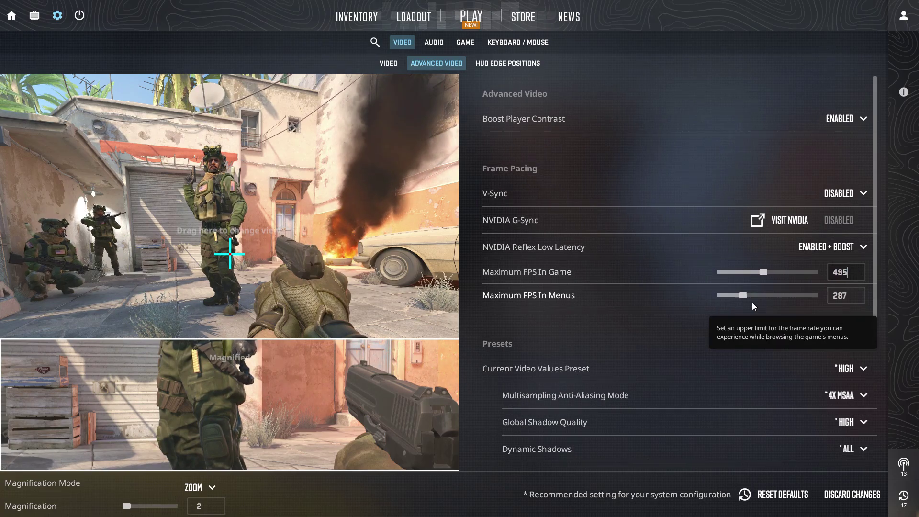
pyautogui.click(859, 296)
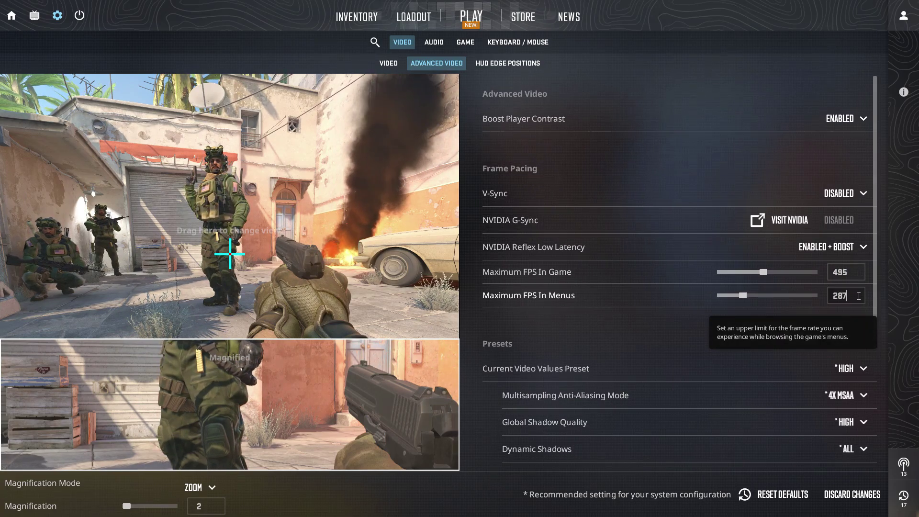
# Set the Current Video Values Preset to Low
pyautogui.moveTo(874, 298); pyautogui.dragTo(879, 406)
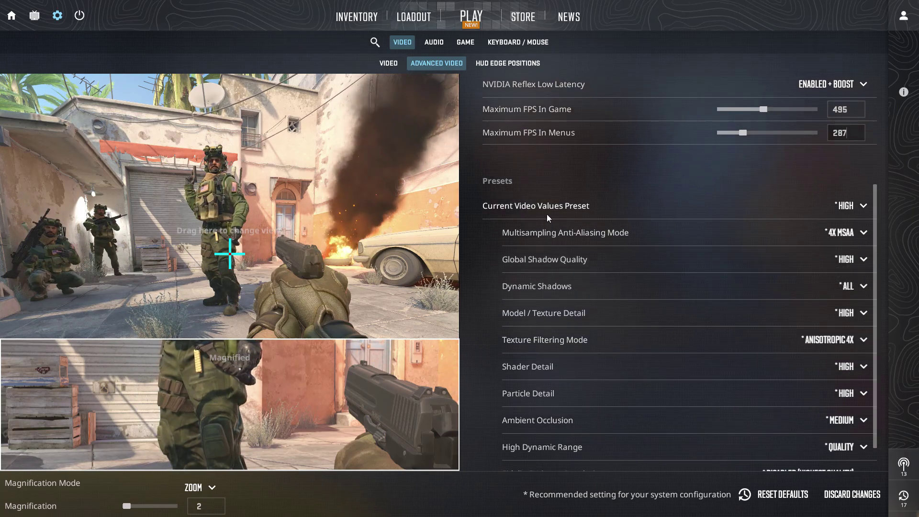
pyautogui.click(843, 207)
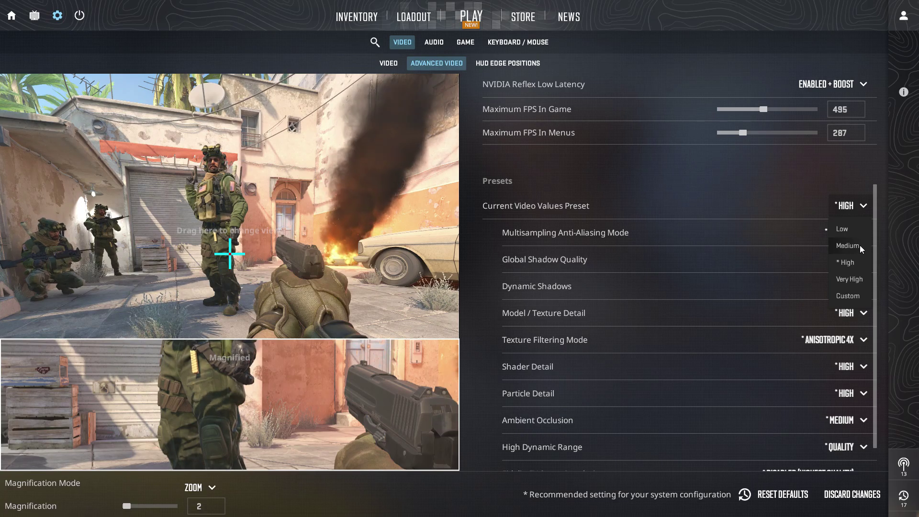
pyautogui.click(845, 229)
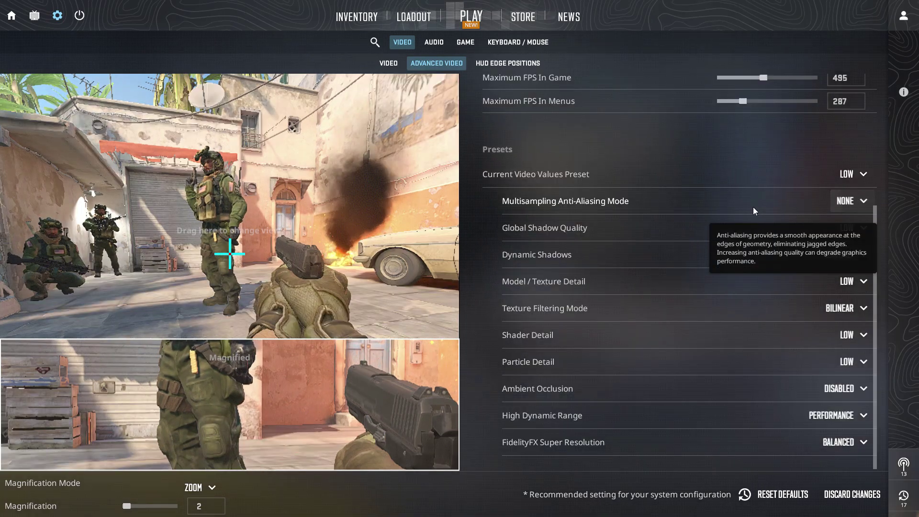
# Choose None for Multisampling Anti-Aliasing Mode, Low for Global Shadow Quality and Sun Only for Dynamic Shadows
pyautogui.click(873, 210)
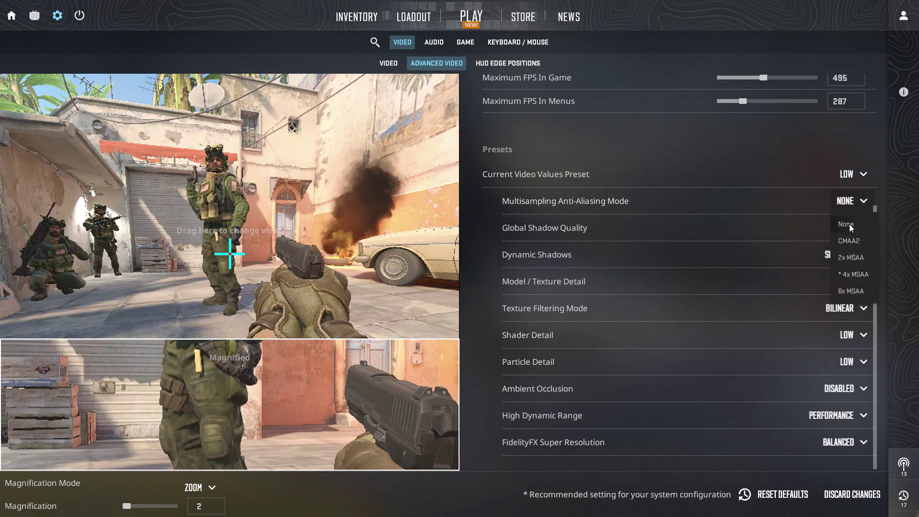
pyautogui.click(796, 232)
pyautogui.click(846, 228)
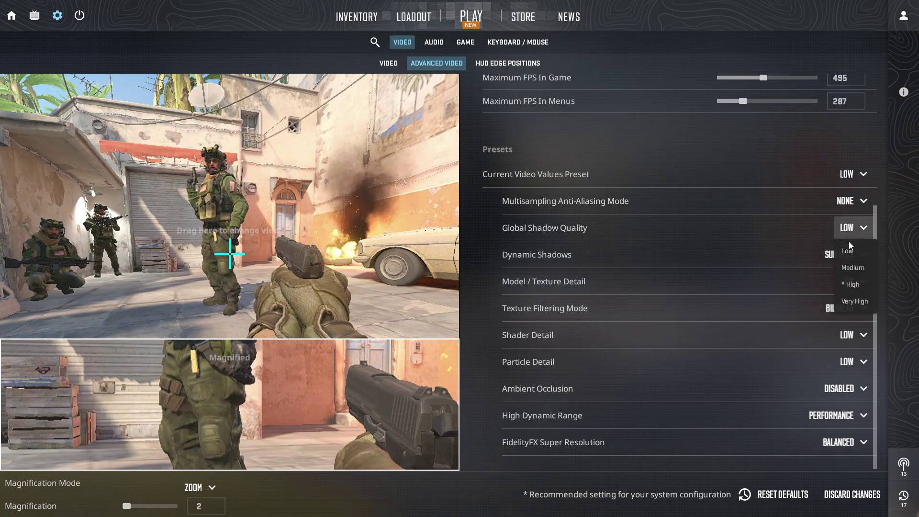
pyautogui.click(845, 249)
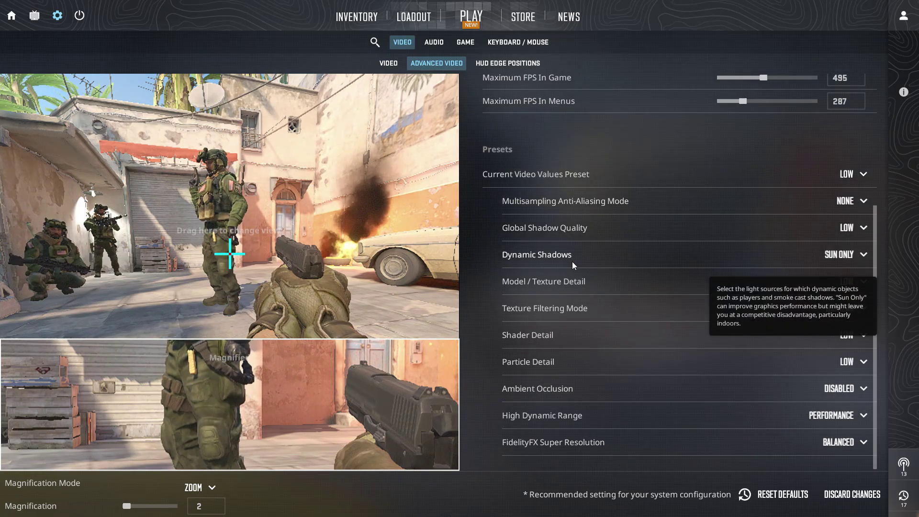
pyautogui.click(833, 258)
pyautogui.click(829, 281)
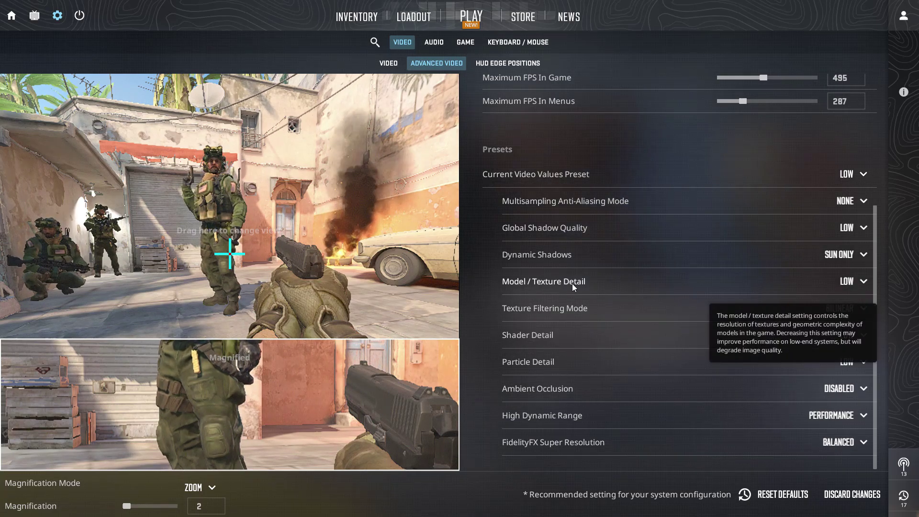